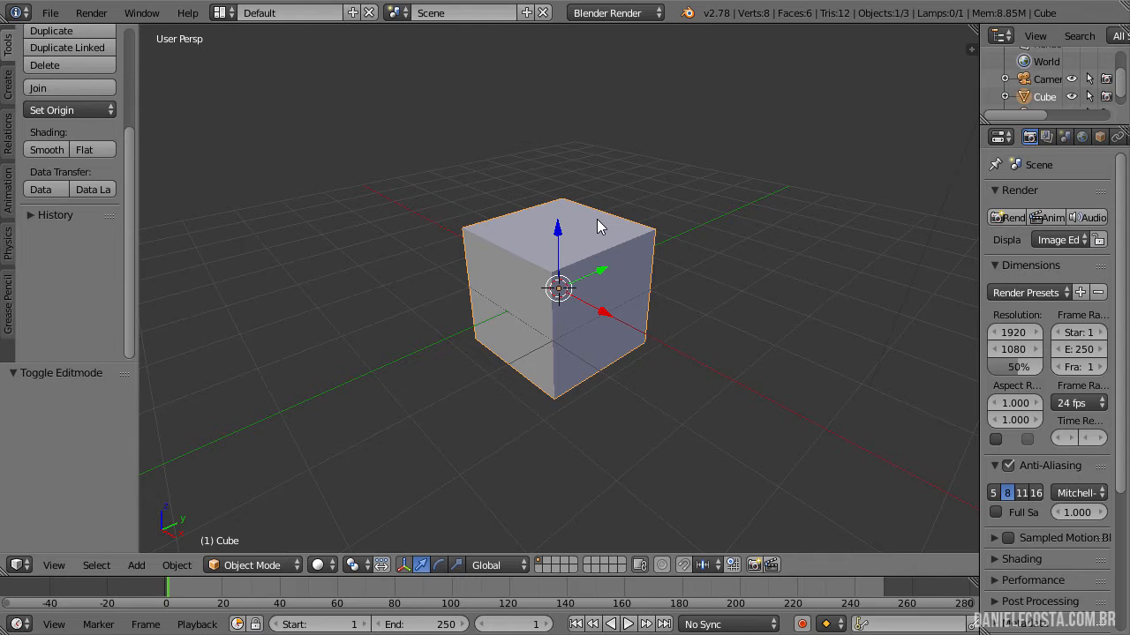
# Enter Edit Mode on the cube and select the four corner vertices of its side facing the positive X axis
pyautogui.press('Tab')
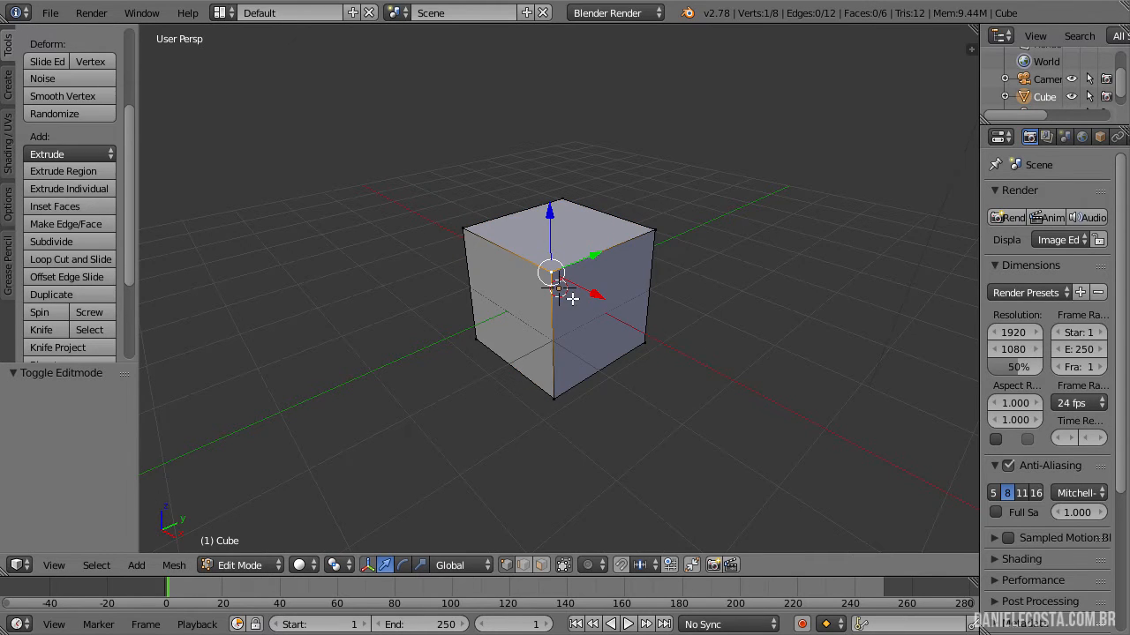
pyautogui.rightClick(561, 406)
pyautogui.keyDown('shift'); pyautogui.rightClick(654, 349); pyautogui.keyUp('shift')
pyautogui.keyDown('shift'); pyautogui.rightClick(674, 228); pyautogui.keyUp('shift')
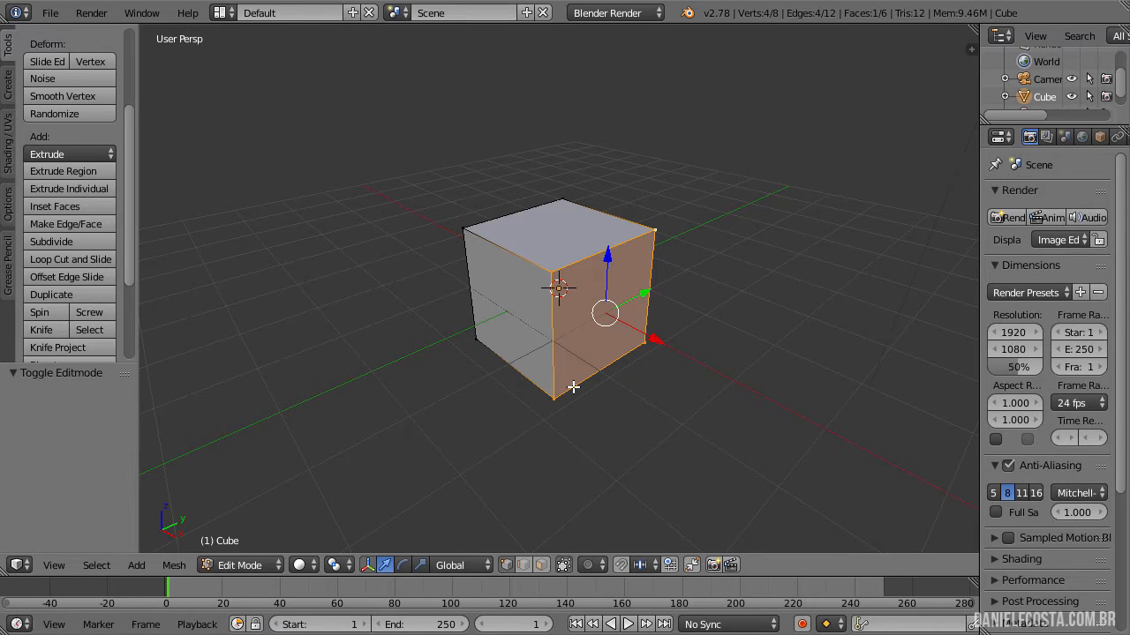
# Try deleting the selected side with the Vertices option, and undo the deletion
pyautogui.press('x')
pyautogui.press('x')
pyautogui.click(608, 293)
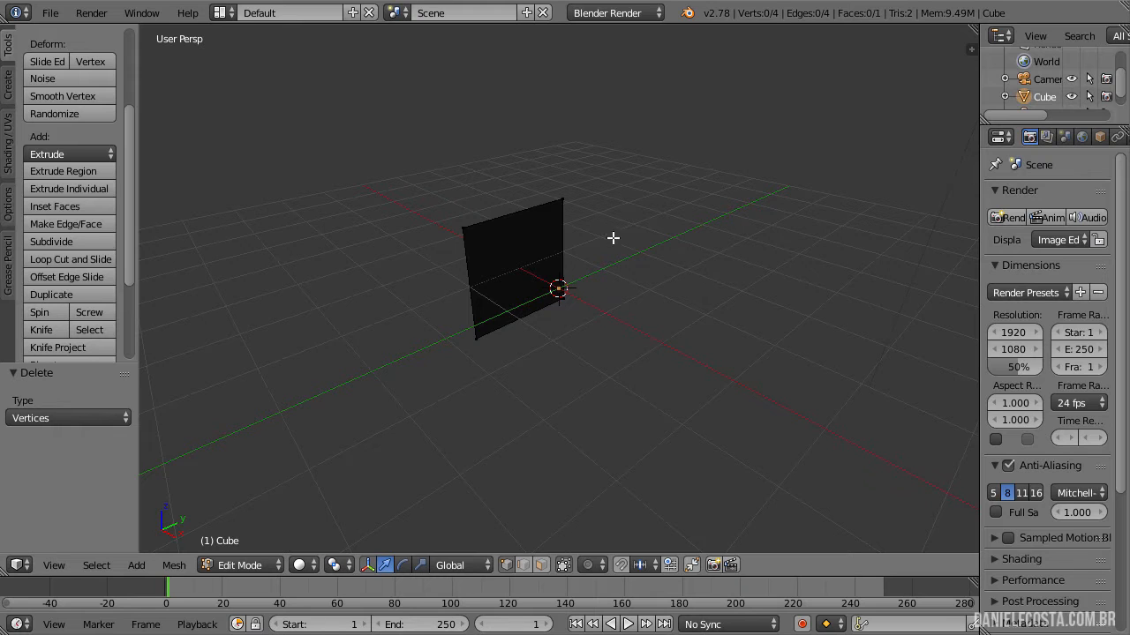
pyautogui.hotkey('ctrl', 'z')
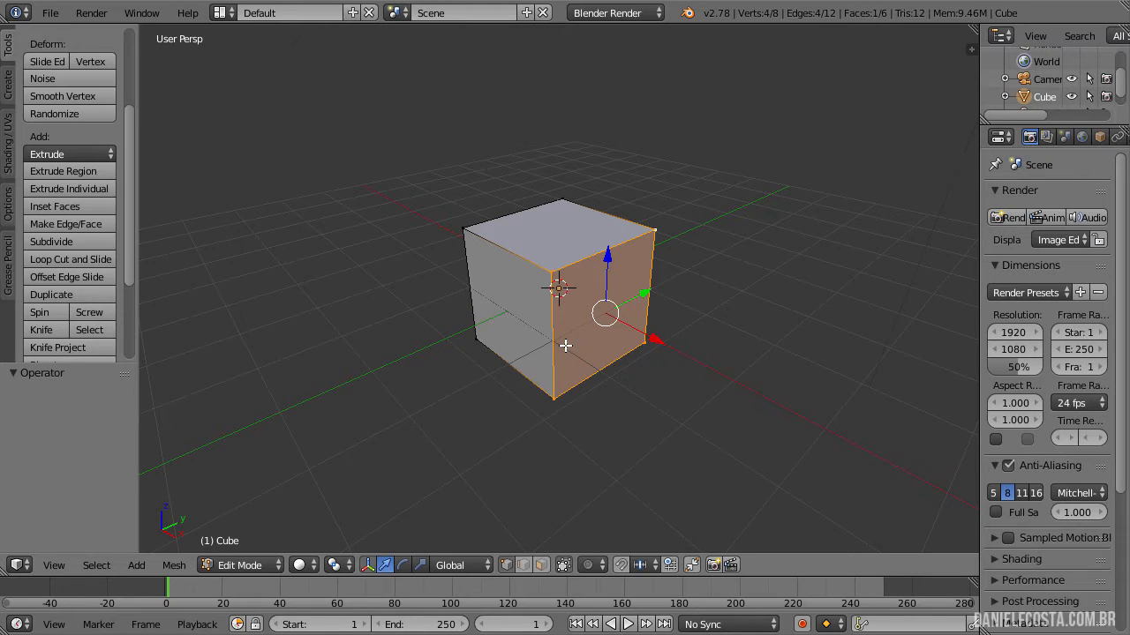
# Try deleting the selected side with the Edges option, select two of the loose end vertices, and undo back to the whole cube
pyautogui.press('x')
pyautogui.click(518, 369)
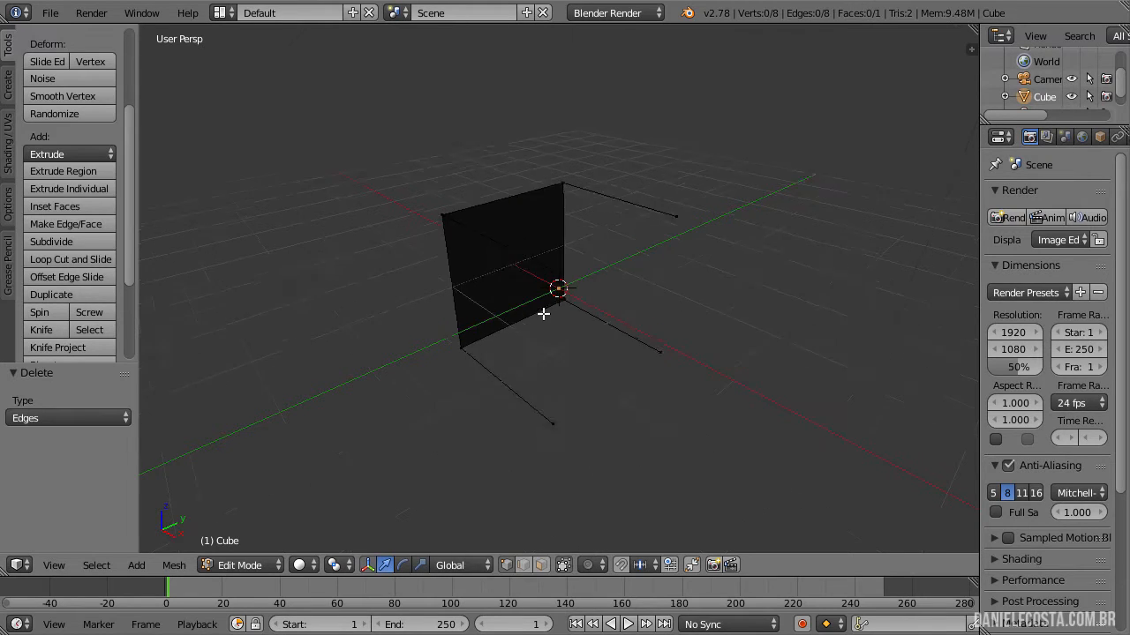
pyautogui.scroll(1, 542, 313)
pyautogui.rightClick(549, 263)
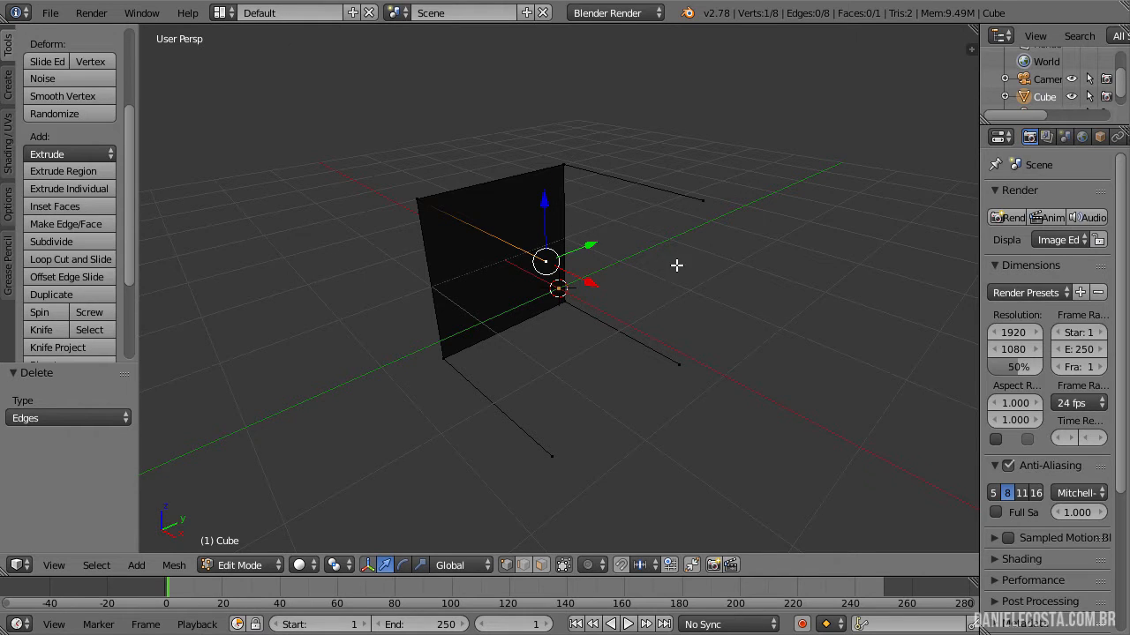
pyautogui.keyDown('shift'); pyautogui.rightClick(697, 199); pyautogui.keyUp('shift')
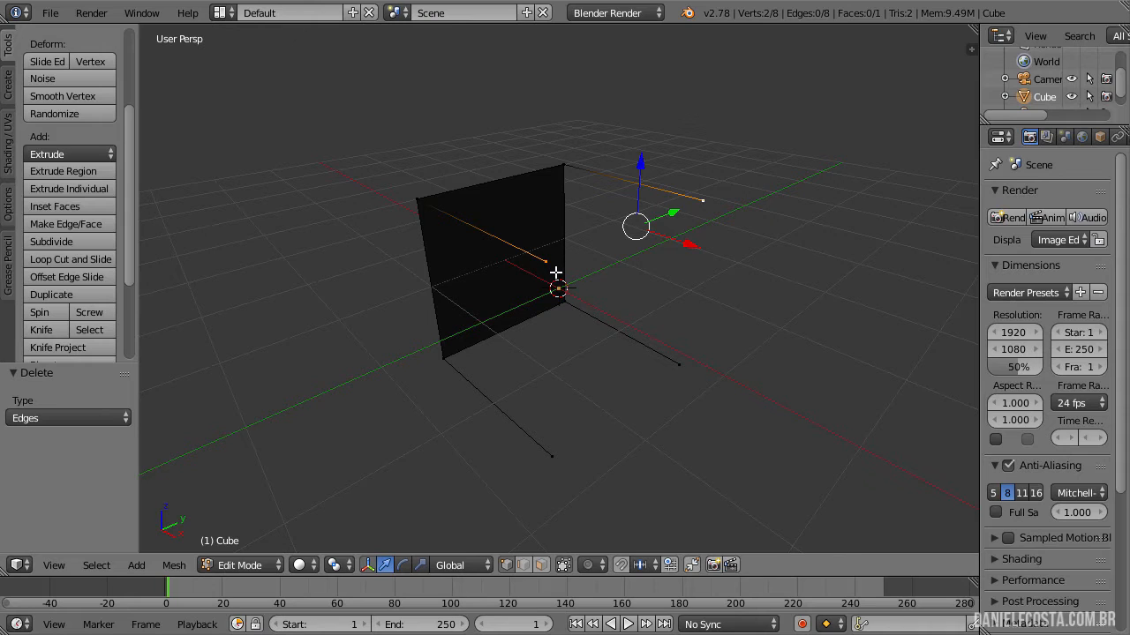
pyautogui.hotkey('ctrl', 'z')
pyautogui.hotkey('ctrl', 'z')
pyautogui.hotkey('ctrl', 'z')
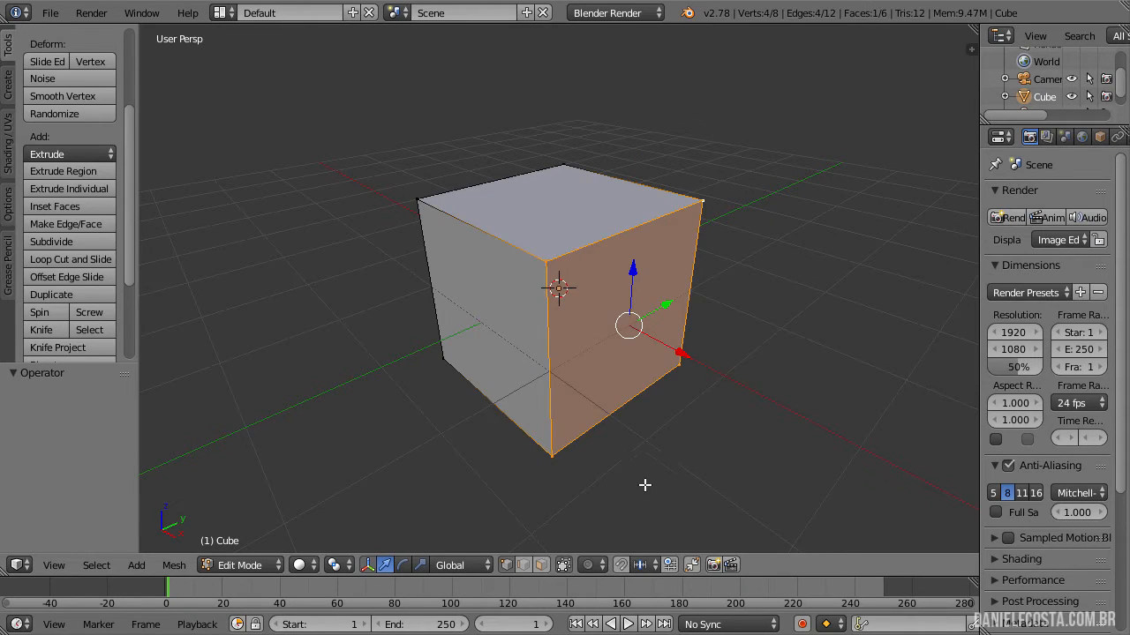
# Delete the selected side of the cube with the Faces option
pyautogui.press('x')
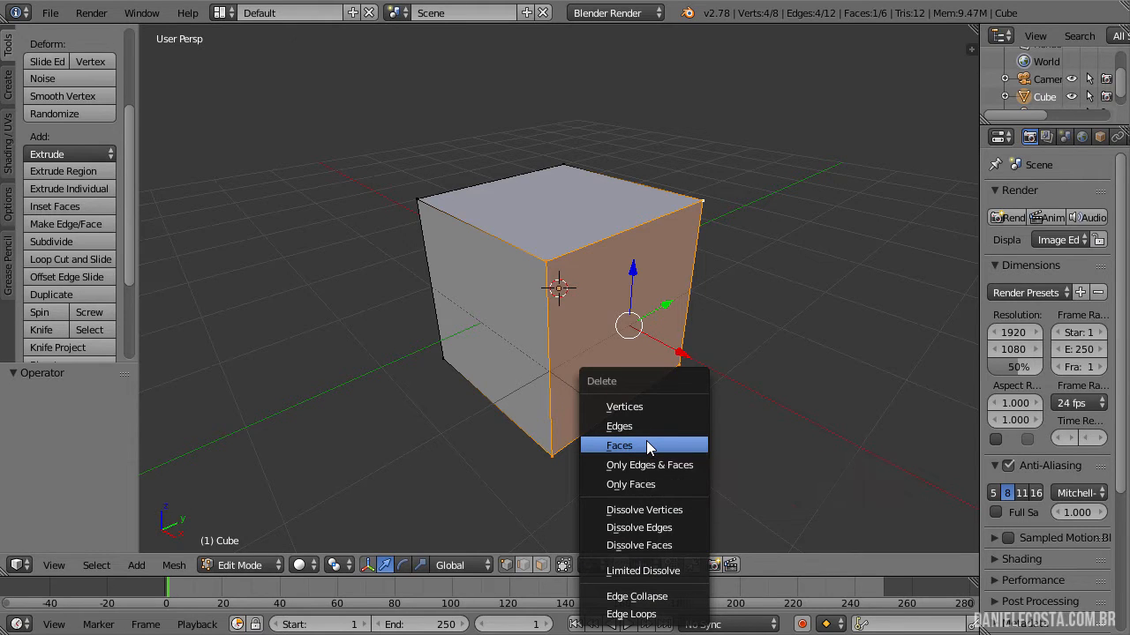
pyautogui.click(647, 444)
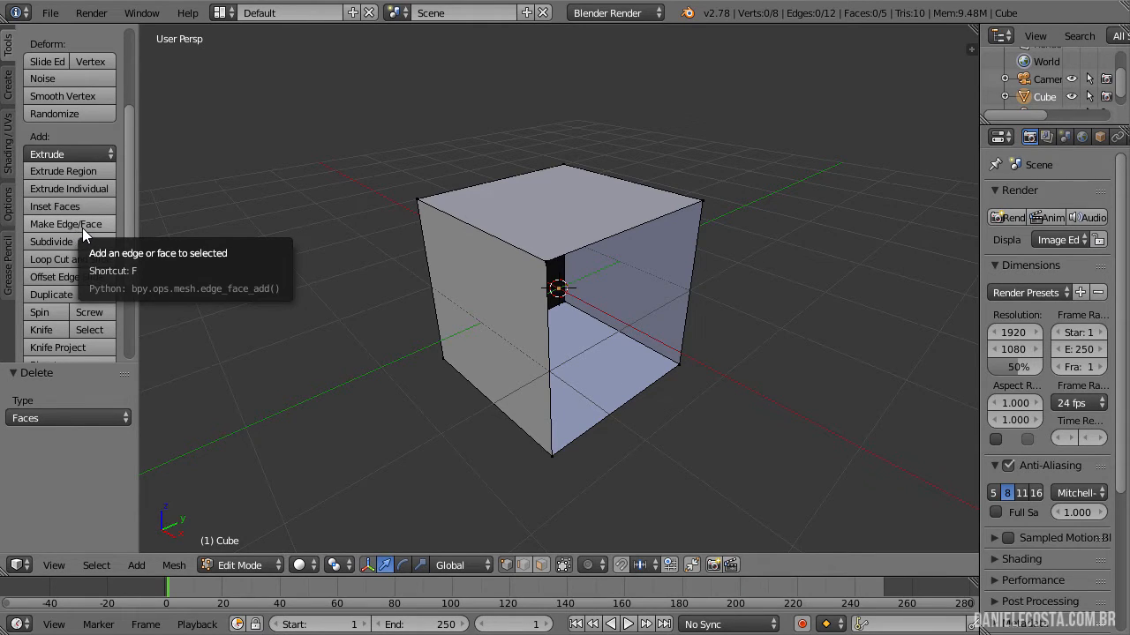
# Try closing the cube's open side with a new face made from its four corner vertices, and undo it
pyautogui.rightClick(547, 263)
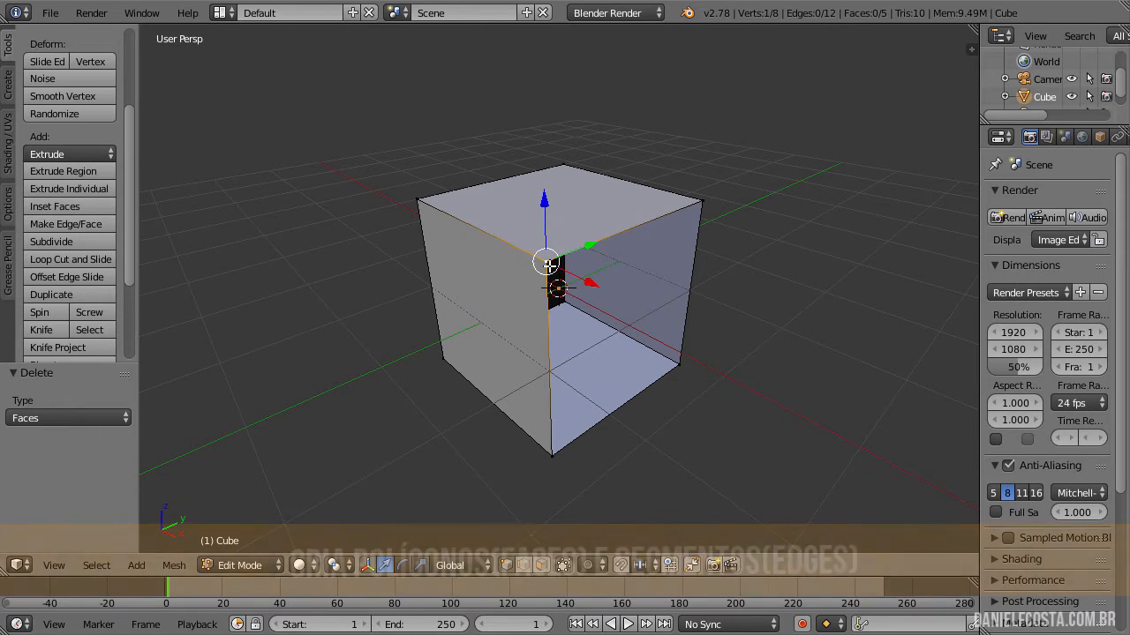
pyautogui.keyDown('shift'); pyautogui.rightClick(702, 201); pyautogui.keyUp('shift')
pyautogui.keyDown('shift'); pyautogui.rightClick(679, 364); pyautogui.keyUp('shift')
pyautogui.keyDown('shift'); pyautogui.rightClick(553, 455); pyautogui.keyUp('shift')
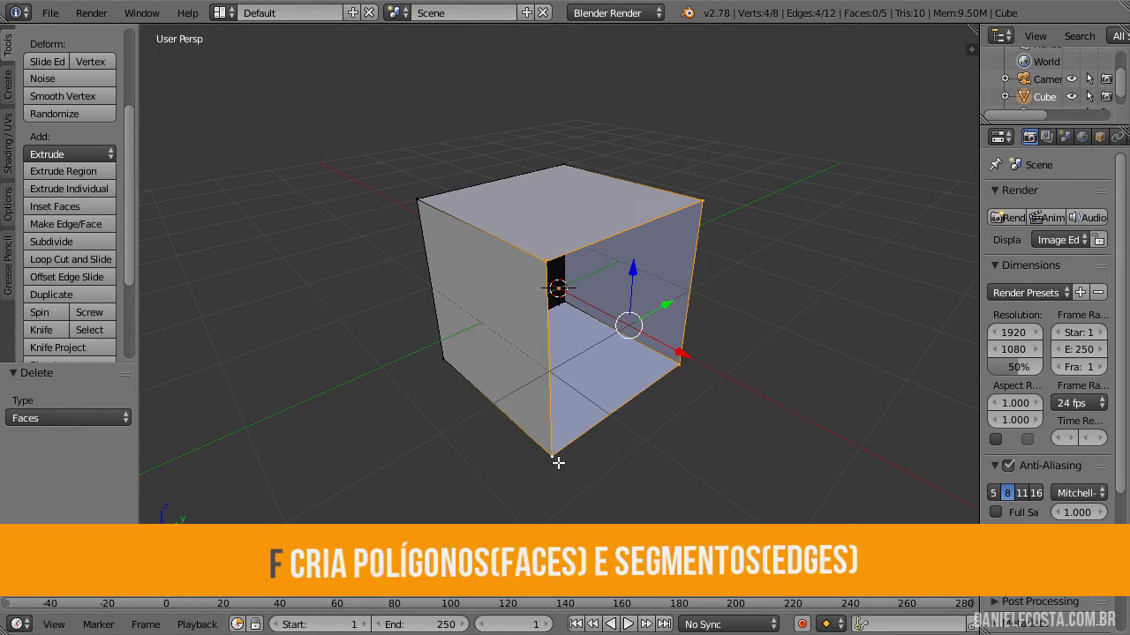
pyautogui.press('f')
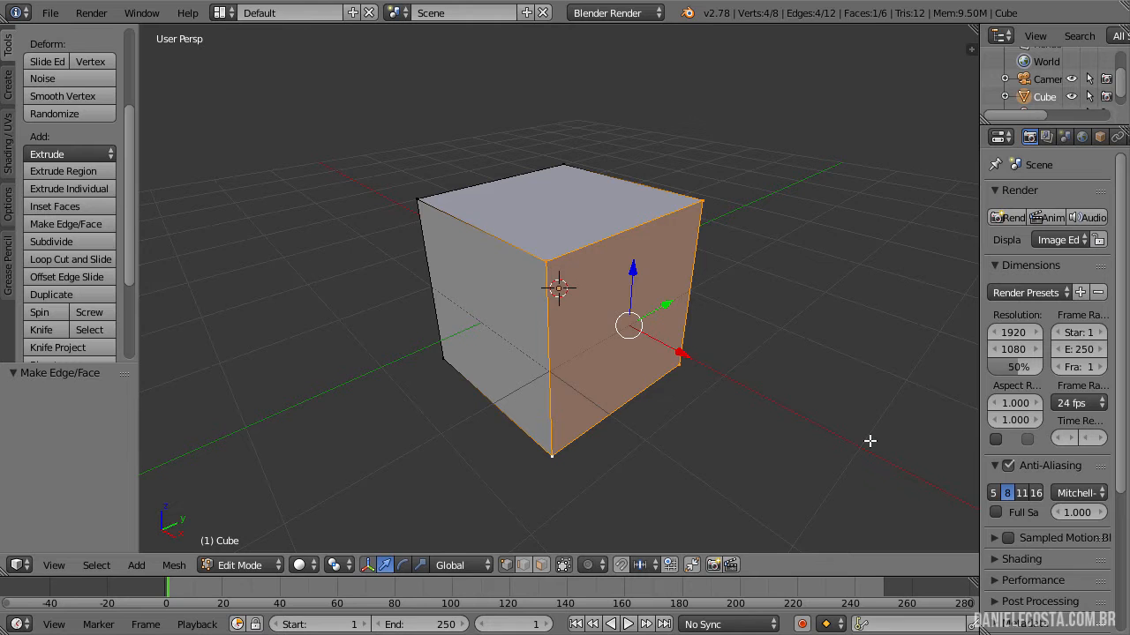
pyautogui.hotkey('ctrl', 'z')
# Extrude the upper edge of the cube's open side outward into a flap and clear the selection
pyautogui.press('a')
pyautogui.rightClick(547, 261)
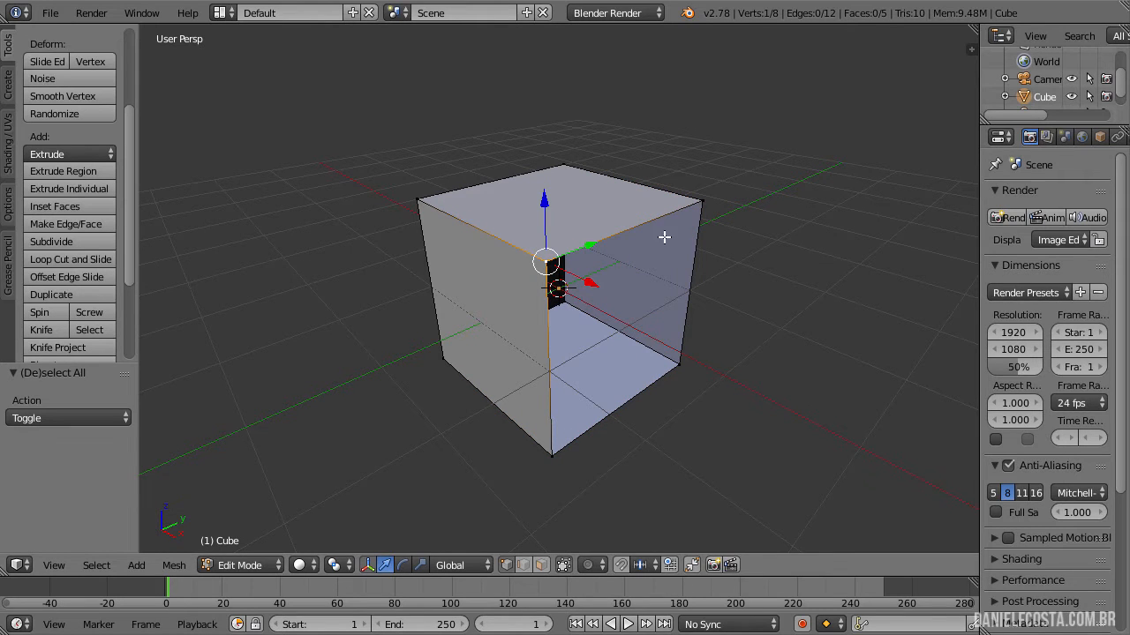
pyautogui.keyDown('shift'); pyautogui.rightClick(684, 207); pyautogui.keyUp('shift')
pyautogui.scroll(-7, 578, 341)
pyautogui.moveTo(577, 340); pyautogui.dragTo(641, 363, button='middle')
pyautogui.scroll(5, 641, 363)
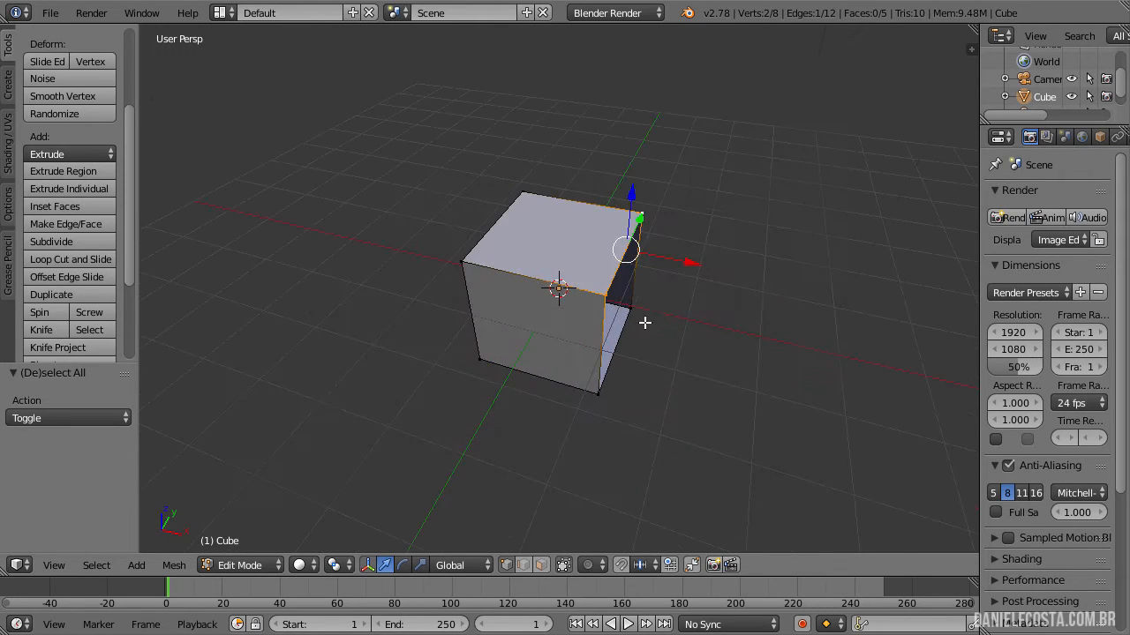
pyautogui.press('e')
pyautogui.click(799, 358)
pyautogui.press('a')
# Extrude the opening's lower edge by about X 1.280, Y 0.557, Z -0.657, and extrude its end again outward and upward
pyautogui.moveTo(684, 441); pyautogui.dragTo(651, 347, button='middle')
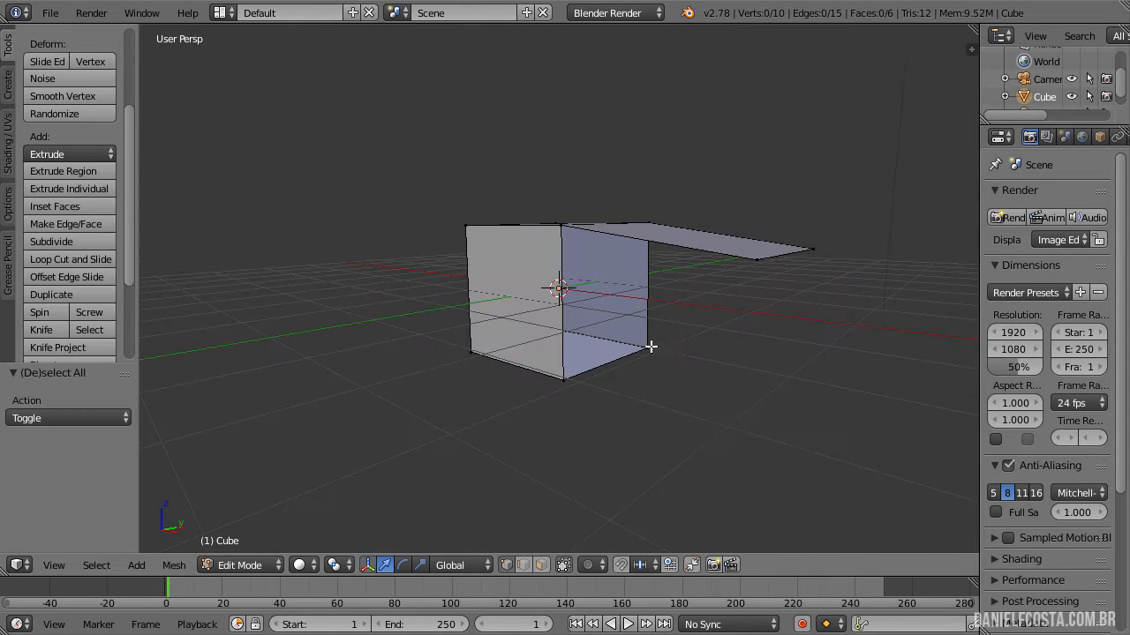
pyautogui.rightClick(651, 347)
pyautogui.keyDown('shift'); pyautogui.rightClick(568, 379); pyautogui.keyUp('shift')
pyautogui.moveTo(630, 396); pyautogui.dragTo(689, 424, button='middle')
pyautogui.press('e')
pyautogui.click(781, 469)
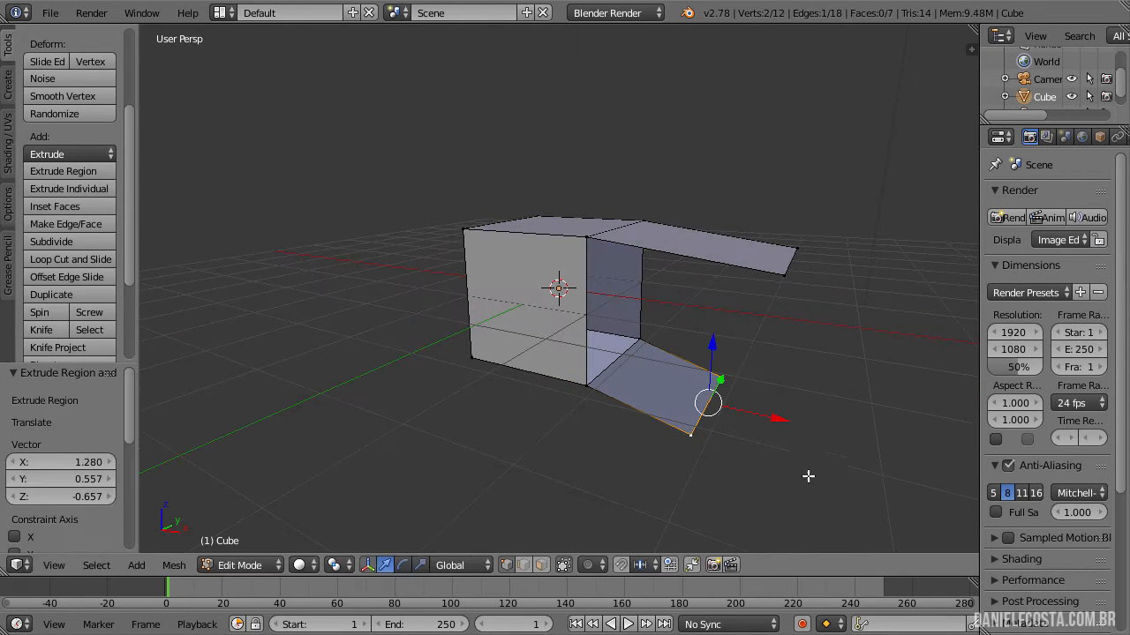
pyautogui.press('e')
pyautogui.click(151, 421)
# Extrude the end edge of the upper flap steeply upward and outward, and clear the selection
pyautogui.rightClick(784, 273)
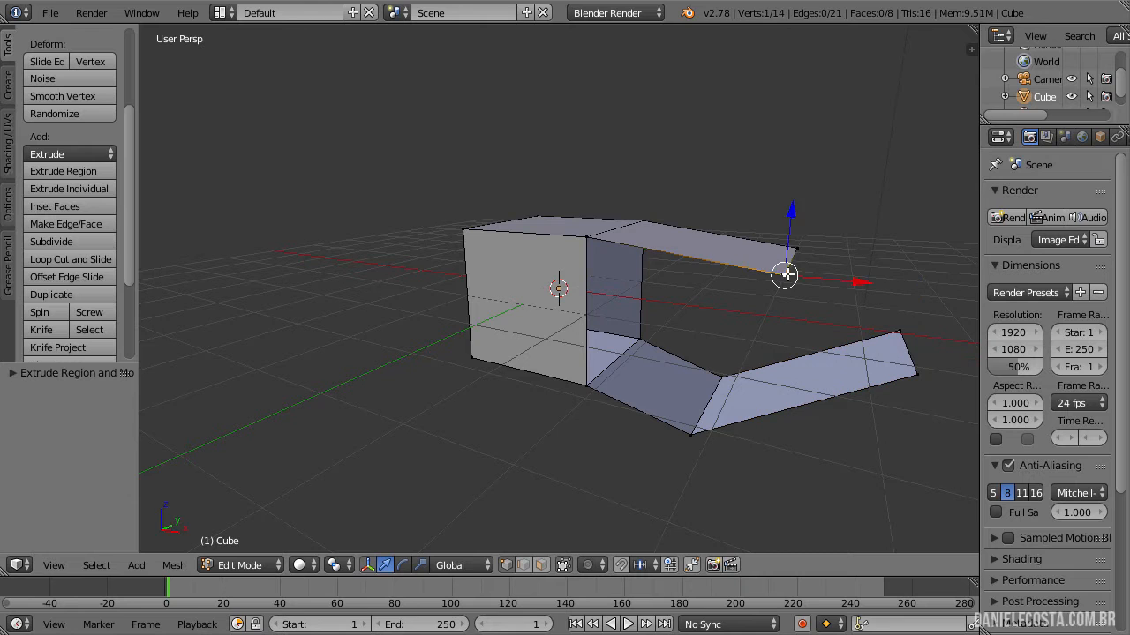
pyautogui.keyDown('shift'); pyautogui.rightClick(803, 244); pyautogui.keyUp('shift')
pyautogui.press('e')
pyautogui.click(902, 47)
pyautogui.scroll(-3, 833, 207)
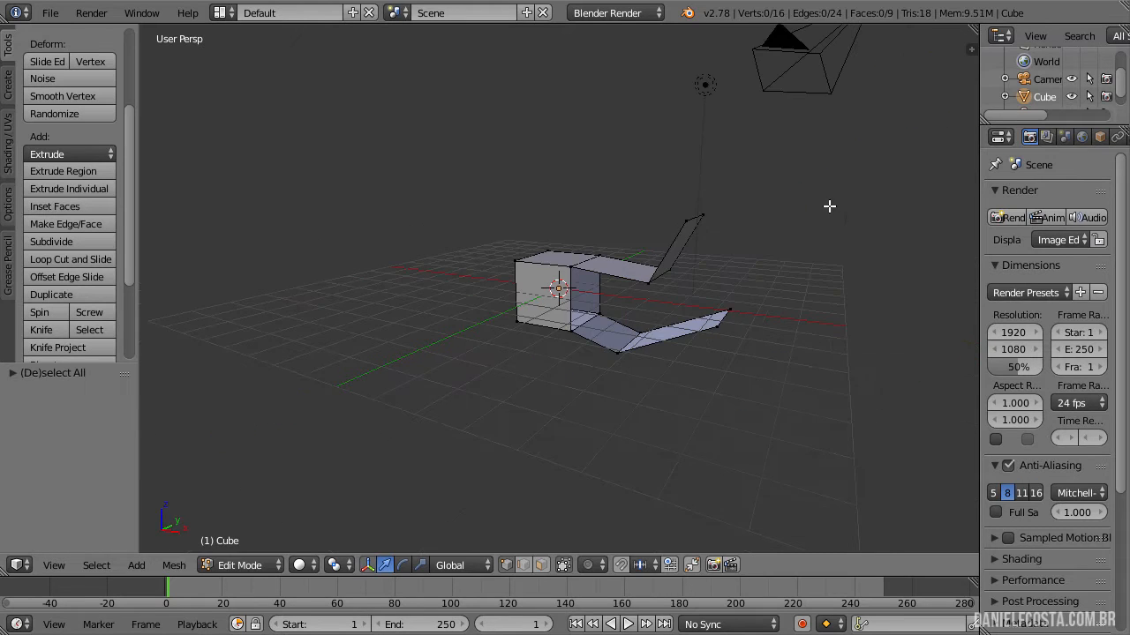
pyautogui.moveTo(832, 206); pyautogui.dragTo(772, 229, button='middle')
pyautogui.press('a')
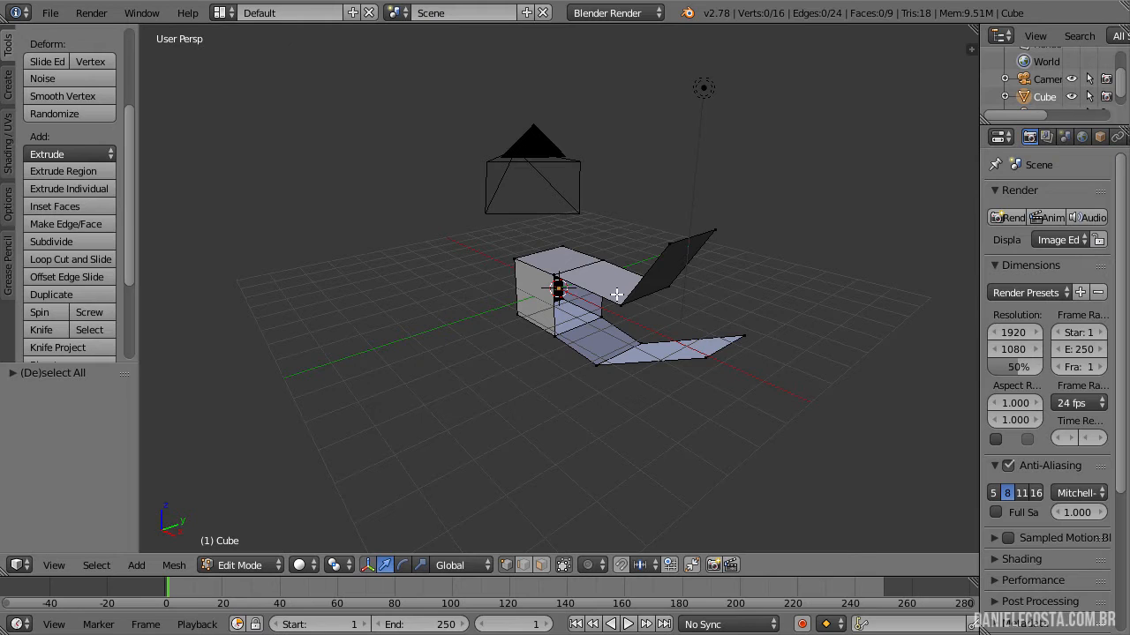
# Fill the near side gap between the first upper and lower flaps with a face made from its four corner vertices
pyautogui.scroll(3, 613, 310)
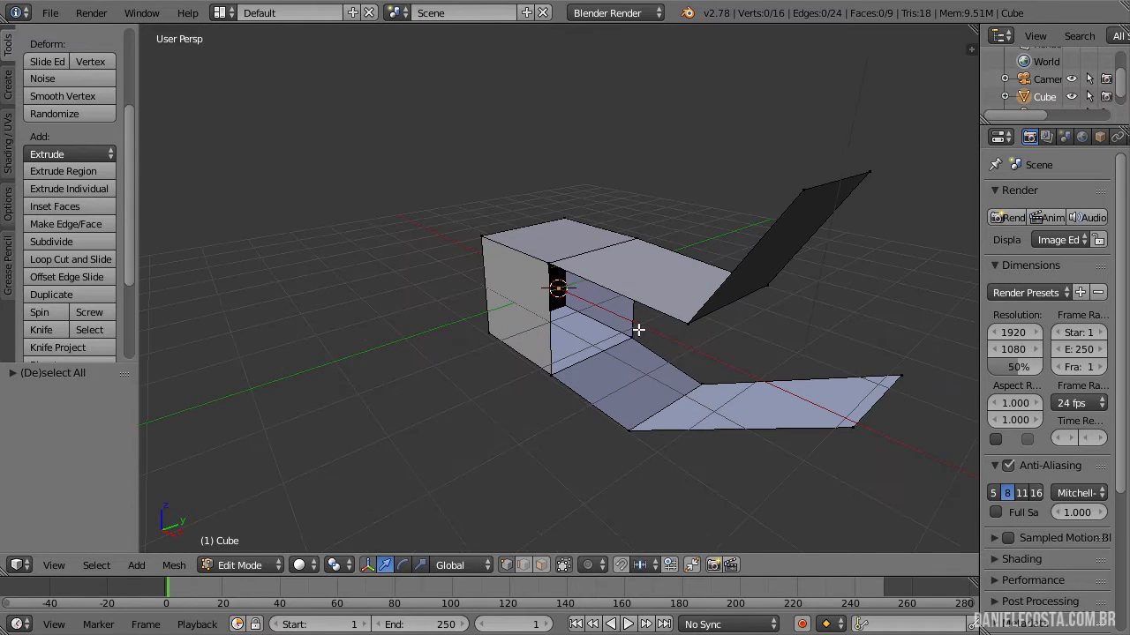
pyautogui.rightClick(687, 324)
pyautogui.keyDown('shift'); pyautogui.rightClick(548, 263); pyautogui.keyUp('shift')
pyautogui.keyDown('shift'); pyautogui.rightClick(551, 393); pyautogui.keyUp('shift')
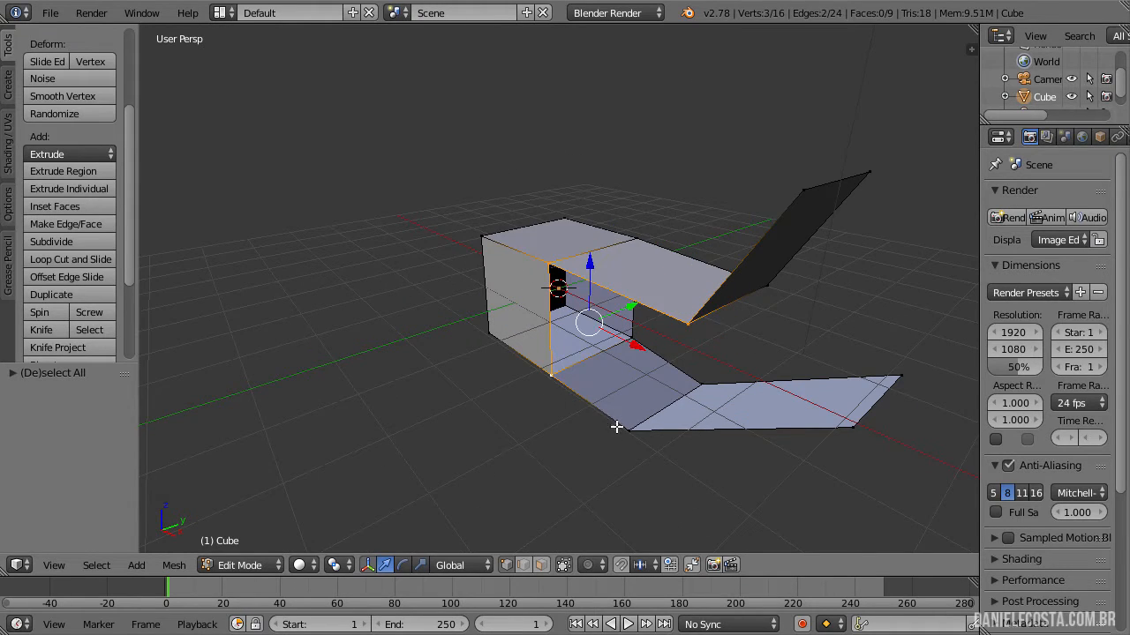
pyautogui.keyDown('shift'); pyautogui.rightClick(623, 427); pyautogui.keyUp('shift')
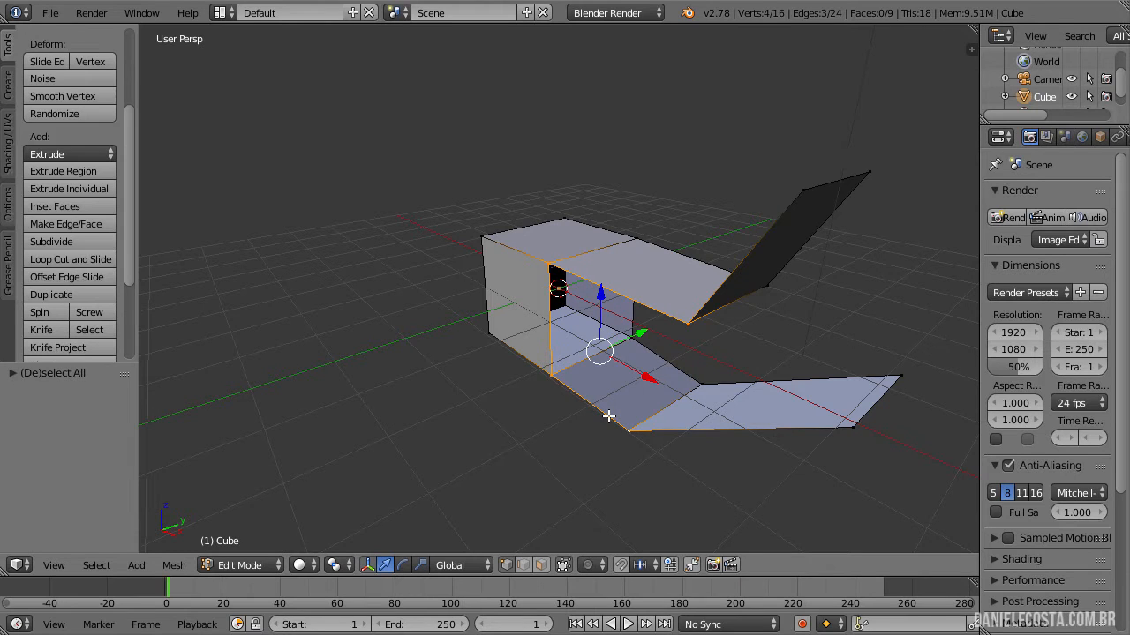
pyautogui.press('f')
# Try filling the near side gap between the outer upper and lower flaps, undo the face and clear the selection
pyautogui.rightClick(625, 427)
pyautogui.keyDown('shift'); pyautogui.rightClick(698, 327); pyautogui.keyUp('shift')
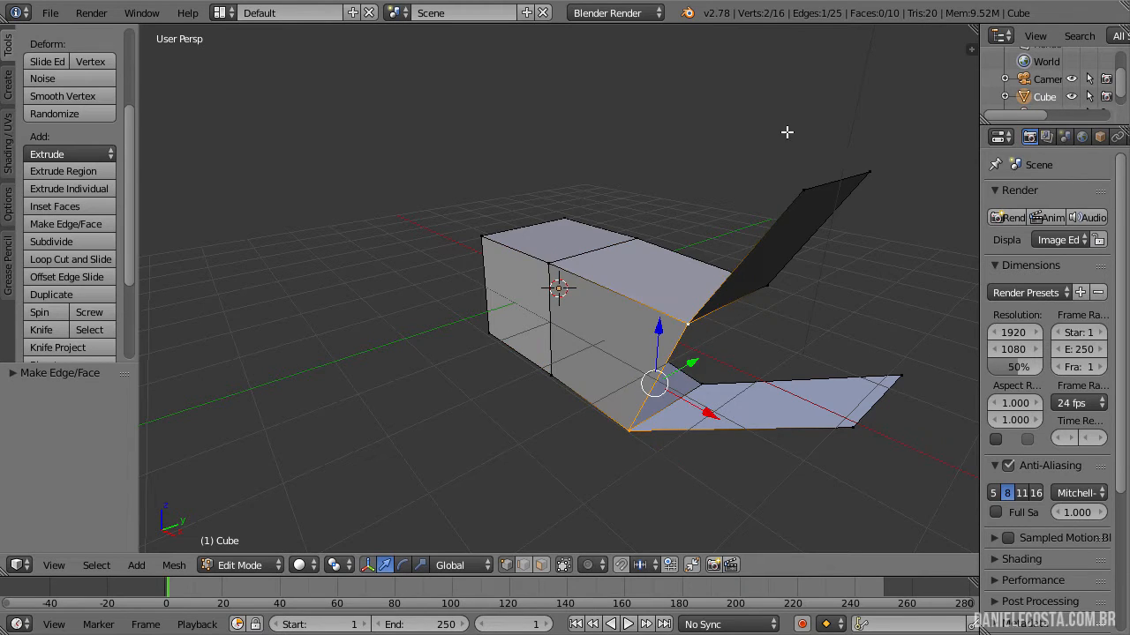
pyautogui.keyDown('shift'); pyautogui.rightClick(781, 210); pyautogui.keyUp('shift')
pyautogui.keyDown('shift'); pyautogui.rightClick(832, 434); pyautogui.keyUp('shift')
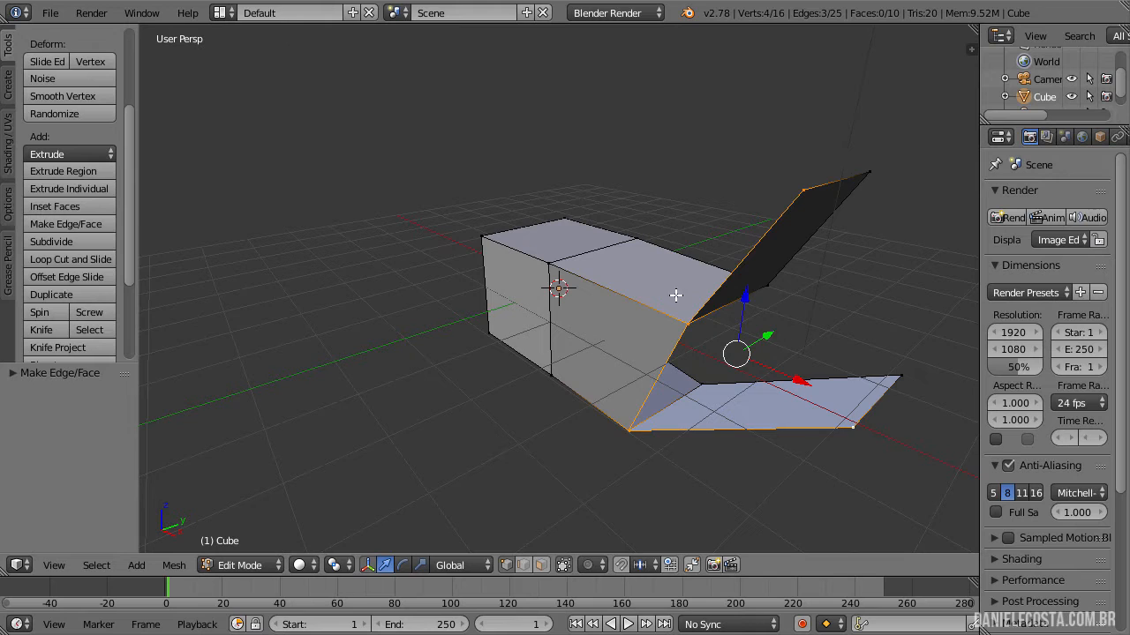
pyautogui.press('f')
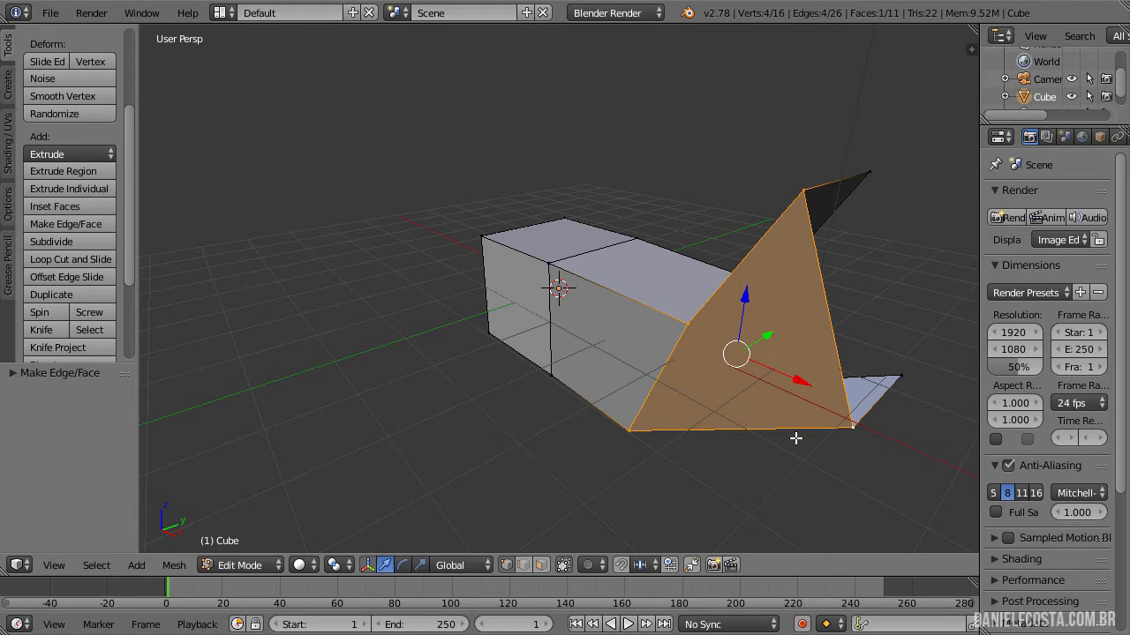
pyautogui.hotkey('ctrl', 'z')
pyautogui.press('a')
pyautogui.rightClick(853, 429)
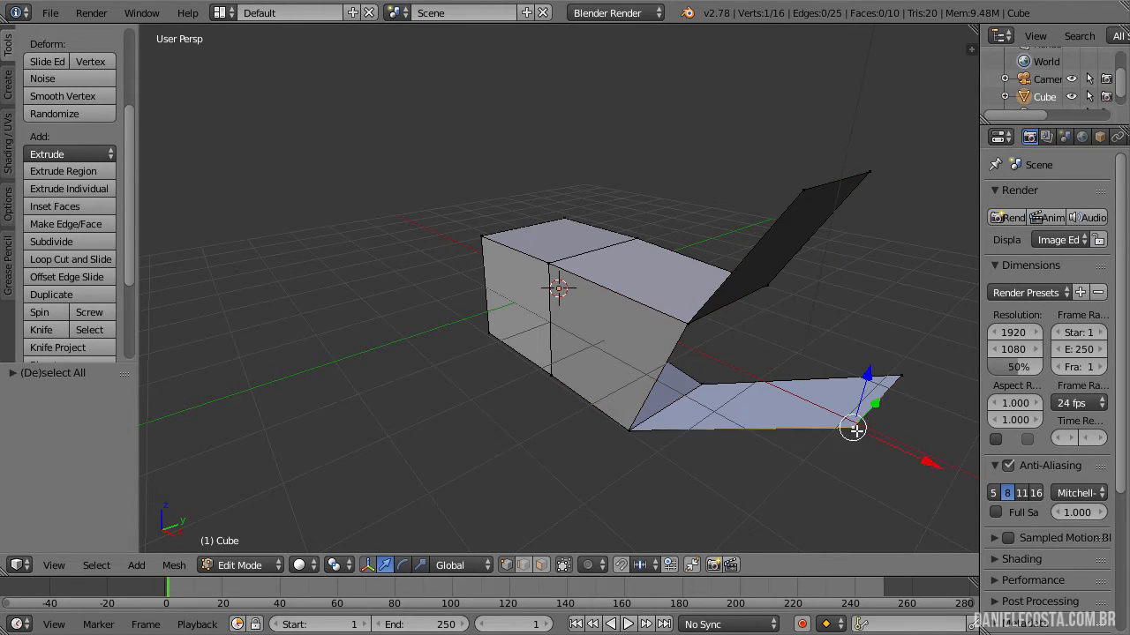
pyautogui.keyDown('shift'); pyautogui.rightClick(822, 211); pyautogui.keyUp('shift')
pyautogui.press('a')
# Fill the near side gap between the outer upper and lower flaps with a four-vertex face and clear the selection
pyautogui.rightClick(686, 324)
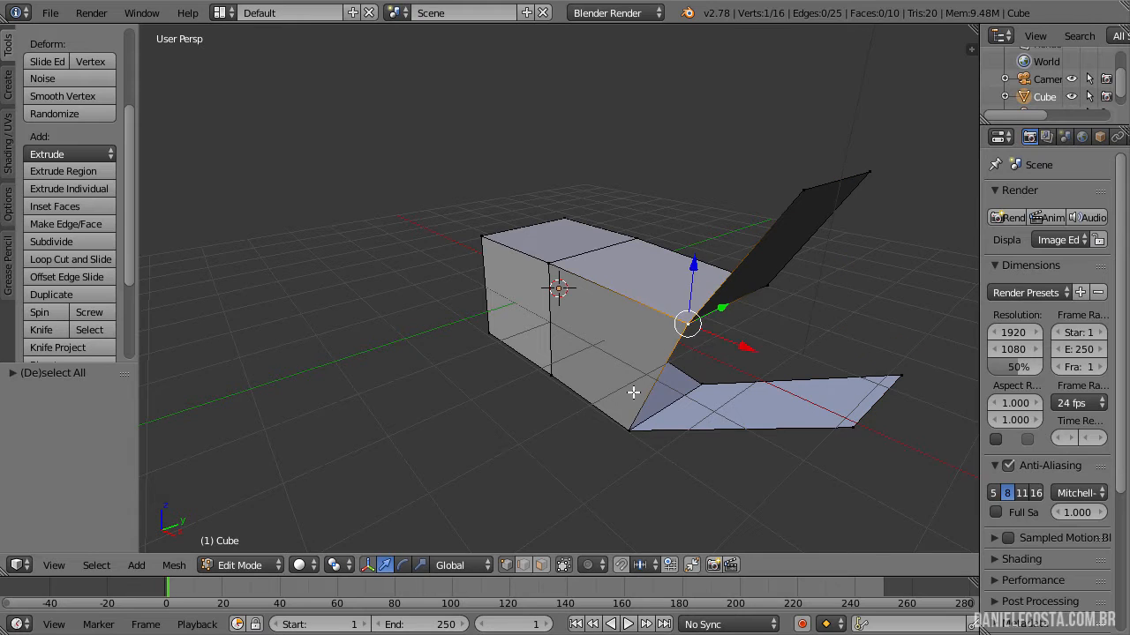
pyautogui.keyDown('shift'); pyautogui.rightClick(623, 415); pyautogui.keyUp('shift')
pyautogui.keyDown('shift'); pyautogui.rightClick(830, 424); pyautogui.keyUp('shift')
pyautogui.keyDown('shift'); pyautogui.rightClick(803, 201); pyautogui.keyUp('shift')
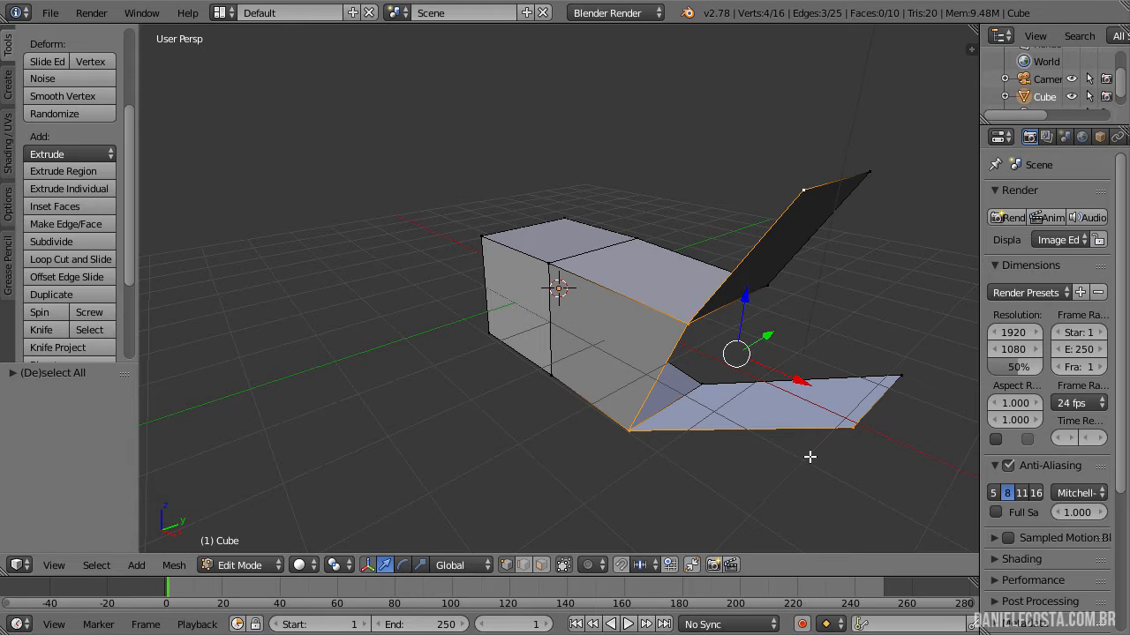
pyautogui.press('f')
pyautogui.press('a')
# Close the front opening between the free end edges of the outer flaps with a four-vertex face and clear the selection
pyautogui.moveTo(809, 462); pyautogui.dragTo(693, 478, button='middle')
pyautogui.scroll(-3, 693, 478)
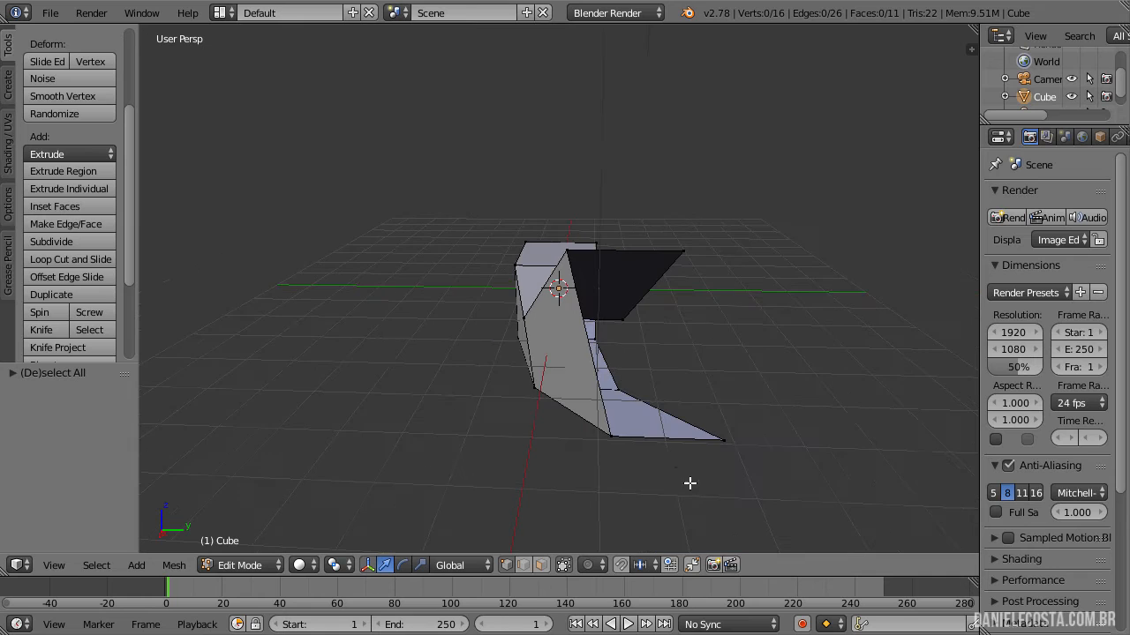
pyautogui.rightClick(613, 436)
pyautogui.keyDown('shift'); pyautogui.rightClick(725, 437); pyautogui.keyUp('shift')
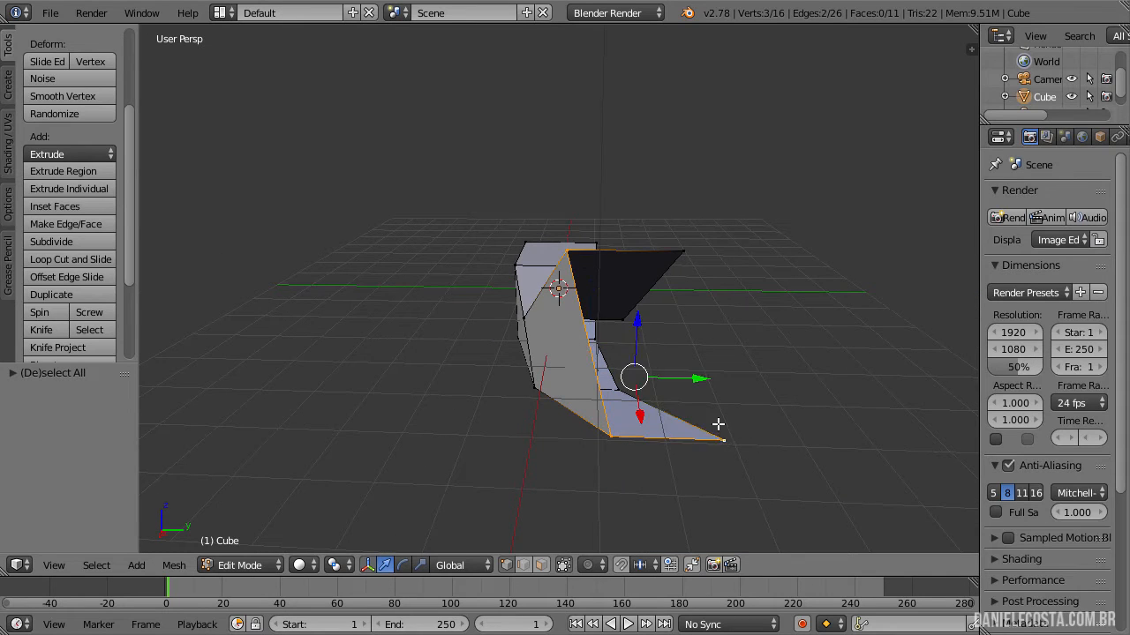
pyautogui.keyDown('shift'); pyautogui.rightClick(673, 251); pyautogui.keyUp('shift')
pyautogui.press('f')
pyautogui.press('a')
# Fill the far side gap between the outer flaps with a face, starting from the front face's far vertical edge
pyautogui.moveTo(734, 424); pyautogui.dragTo(398, 353, button='middle')
pyautogui.rightClick(353, 366)
pyautogui.keyDown('shift'); pyautogui.rightClick(406, 104); pyautogui.keyUp('shift')
pyautogui.moveTo(406, 104); pyautogui.dragTo(389, 293, button='middle')
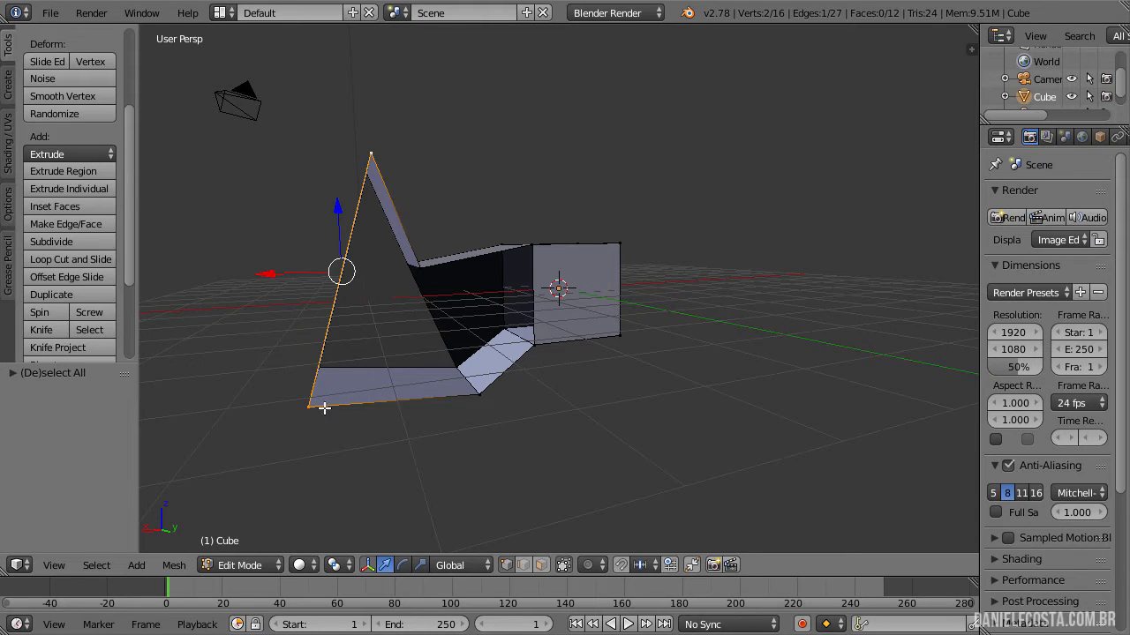
pyautogui.moveTo(324, 408); pyautogui.dragTo(395, 361, button='middle')
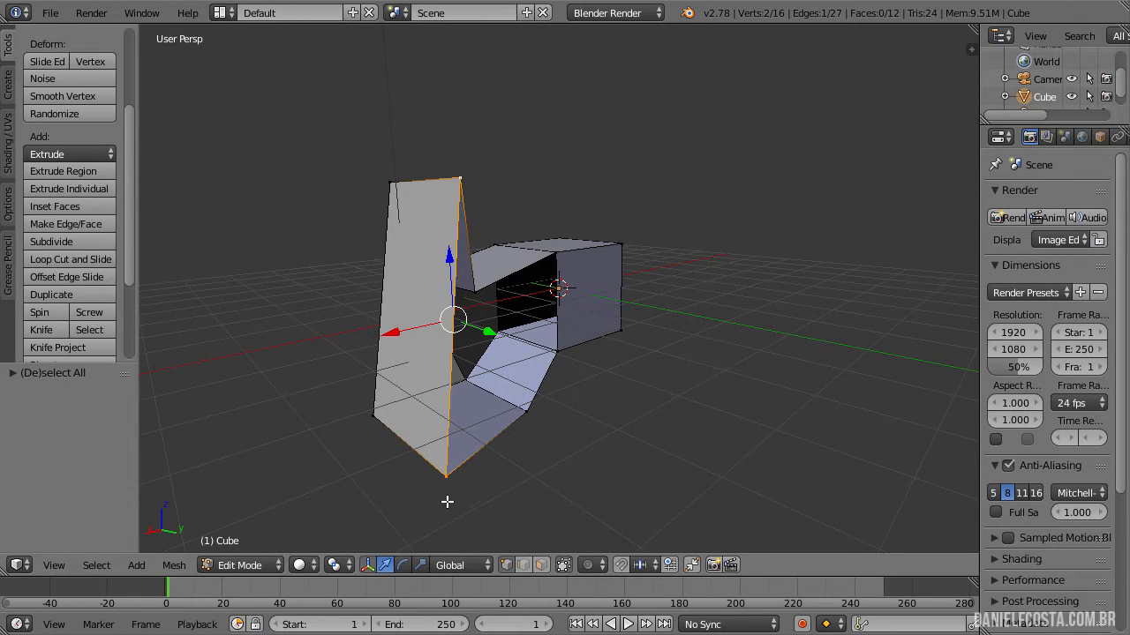
pyautogui.moveTo(468, 428); pyautogui.dragTo(392, 414, button='middle')
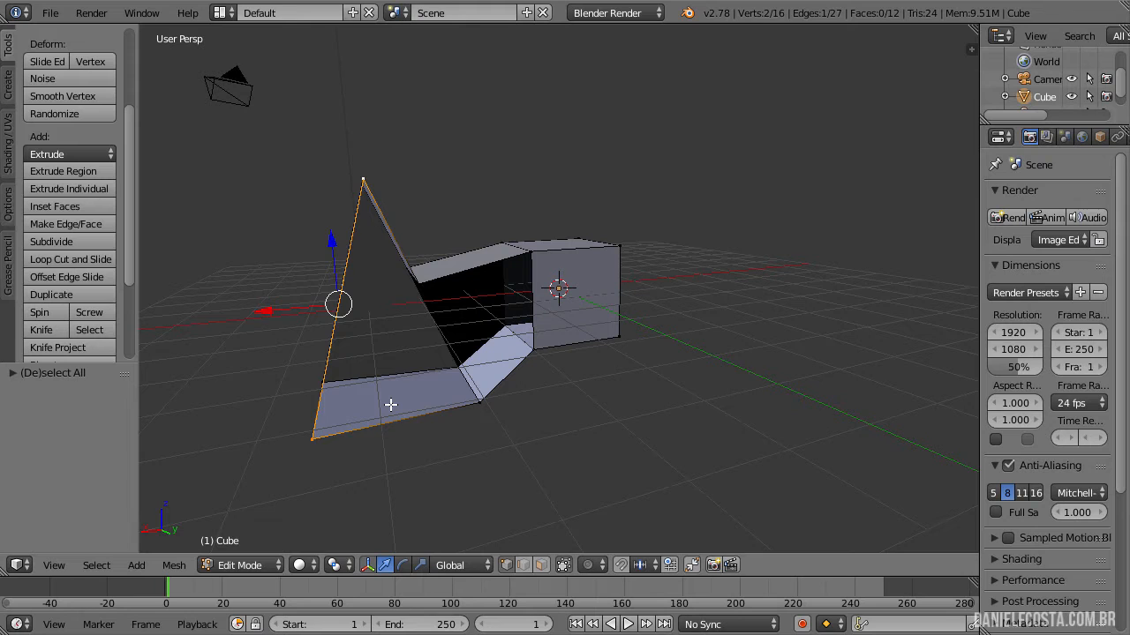
pyautogui.press('f')
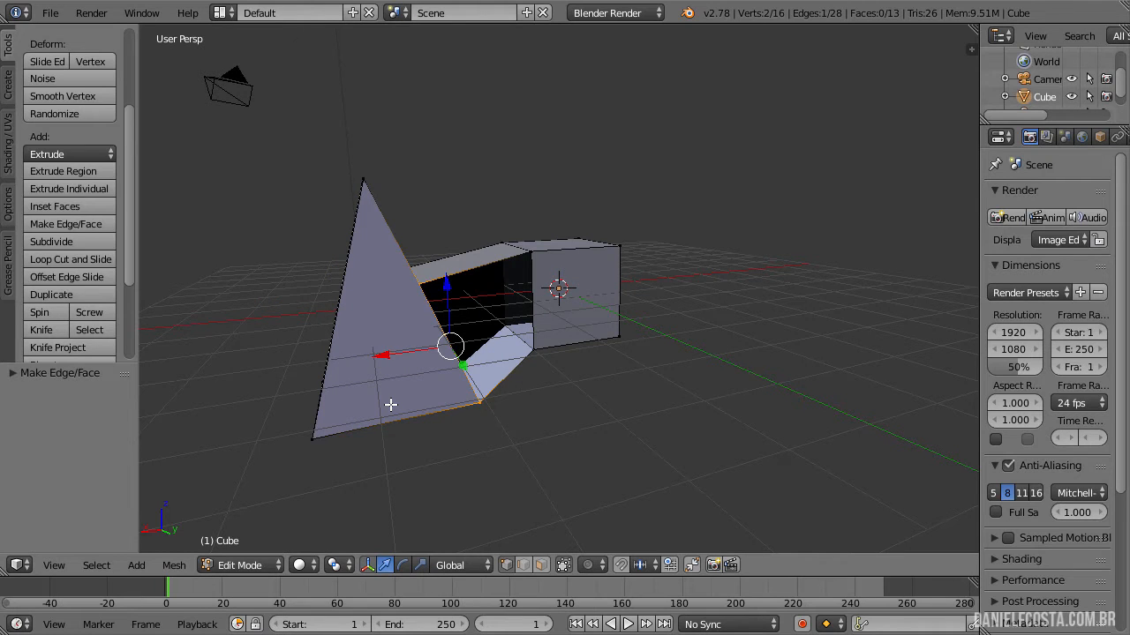
# Fill the far inner side gap with a face and undo the face fills of the side gaps and front opening
pyautogui.press('f')
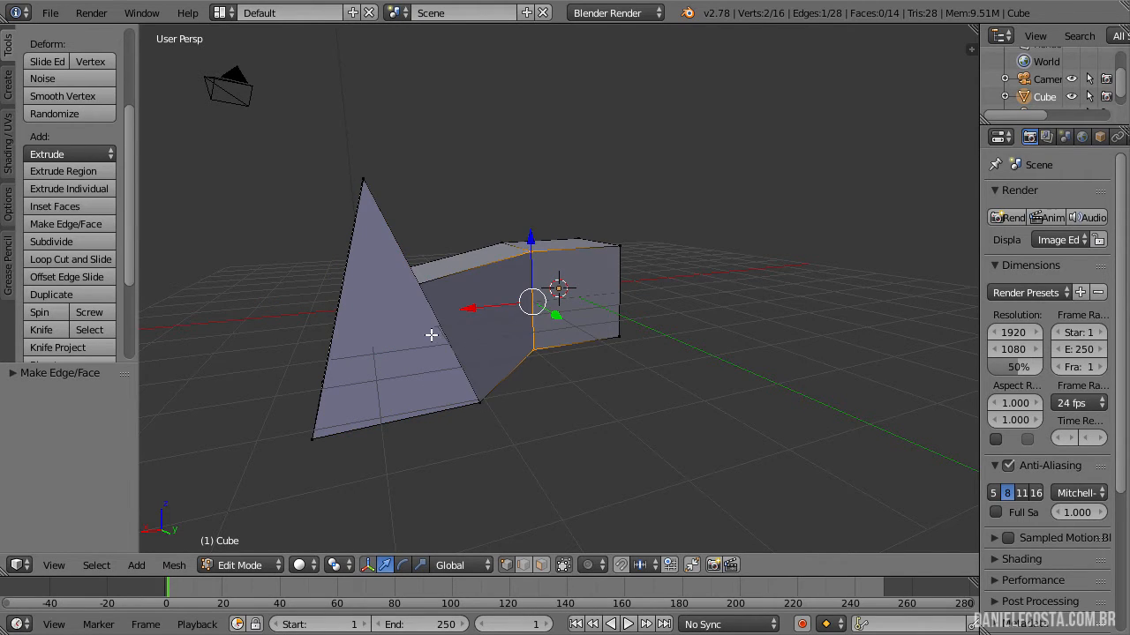
pyautogui.moveTo(432, 335); pyautogui.dragTo(698, 345, button='middle')
pyautogui.hotkey('ctrl', 'z')
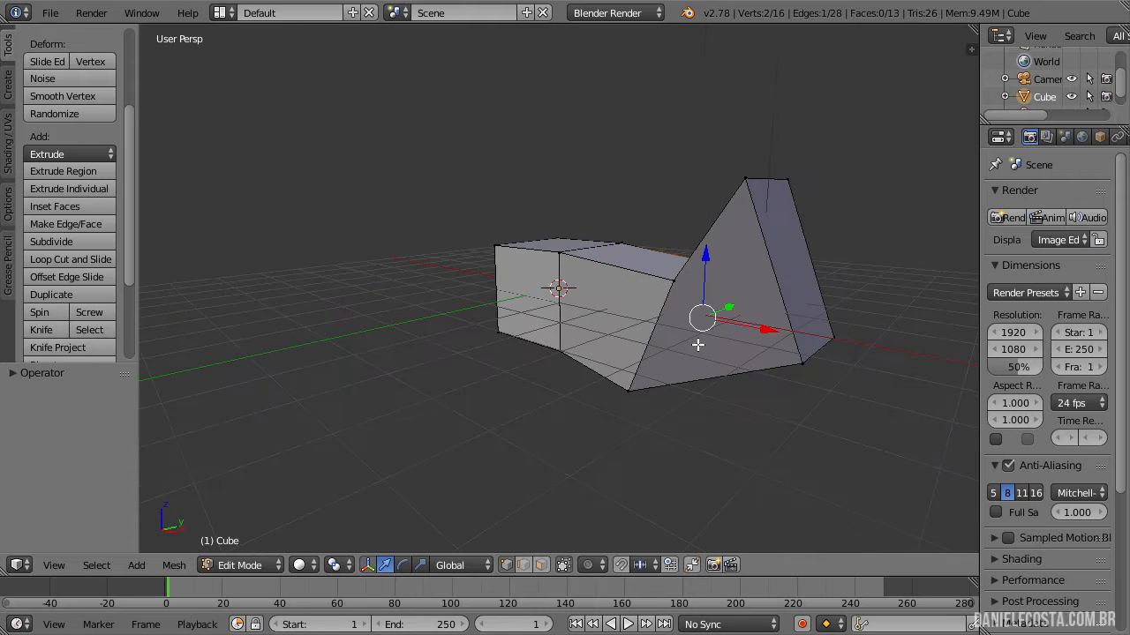
pyautogui.hotkey('ctrl', 'z')
pyautogui.hotkey('ctrl', 'z')
pyautogui.hotkey('ctrl', 'z')
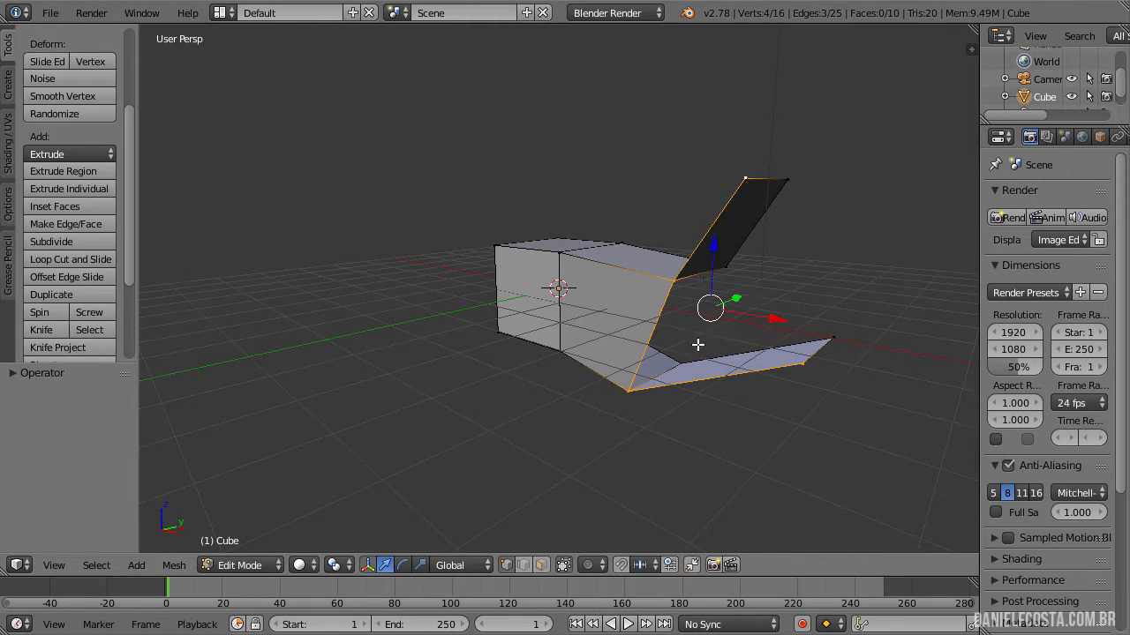
pyautogui.hotkey('ctrl', 'z')
pyautogui.hotkey('ctrl', 'z')
pyautogui.hotkey('ctrl', 'z')
pyautogui.hotkey('ctrl', 'z')
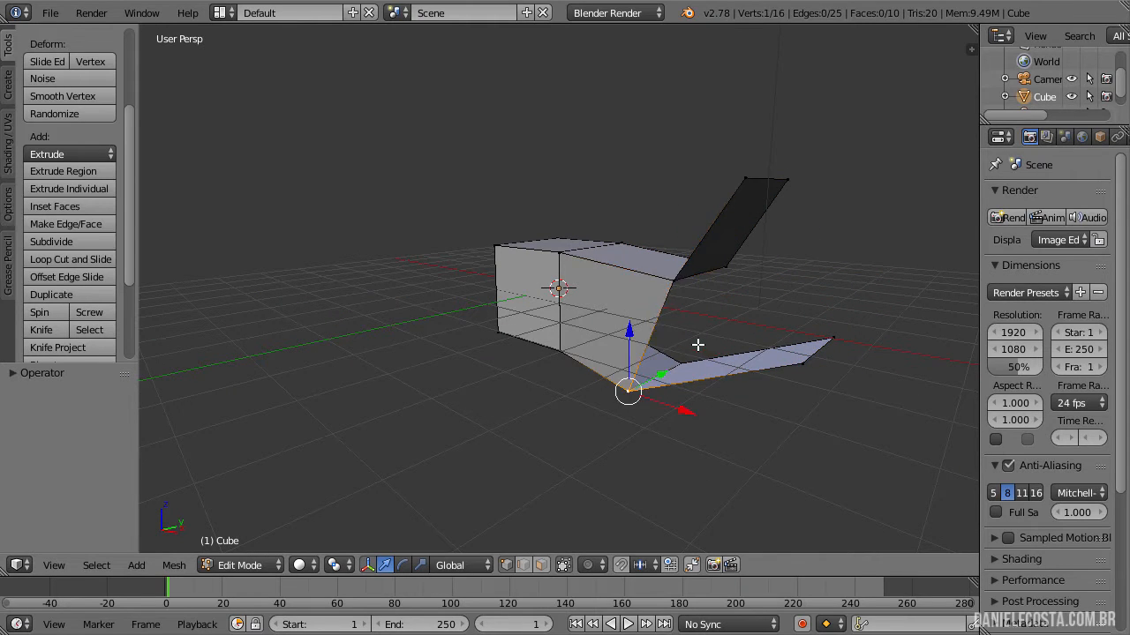
pyautogui.hotkey('ctrl', 'z')
# Fill the side gaps and front opening with successive faces, starting from the cube's near vertical edge, and clear the selection
pyautogui.press('a')
pyautogui.rightClick(563, 349)
pyautogui.keyDown('shift'); pyautogui.rightClick(554, 250); pyautogui.keyUp('shift')
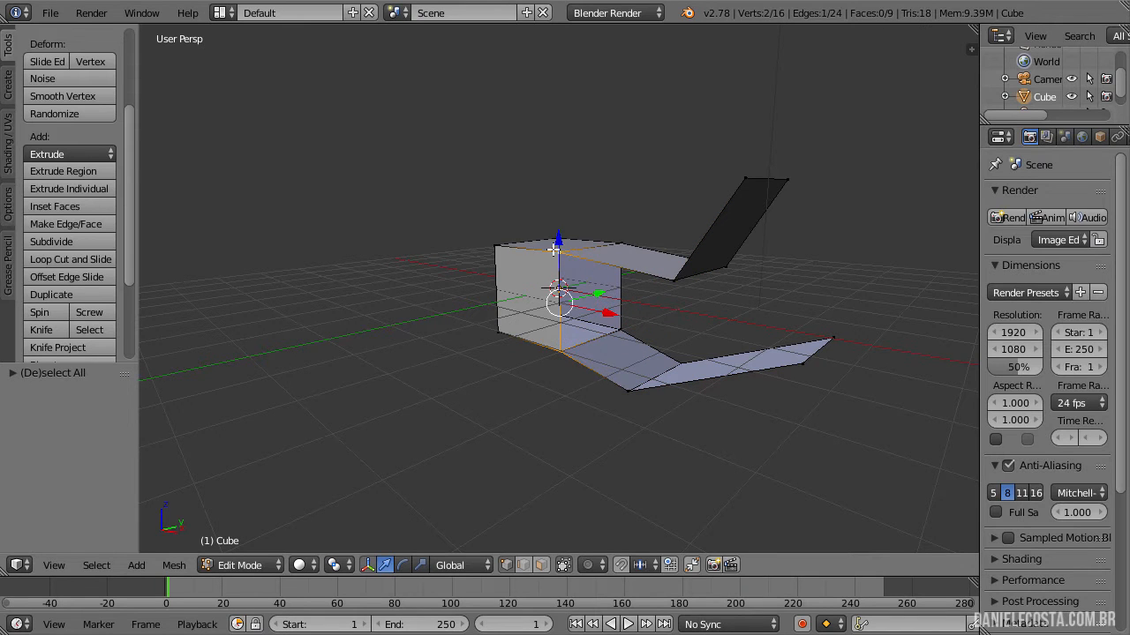
pyautogui.press('f')
pyautogui.press('f')
pyautogui.press('f')
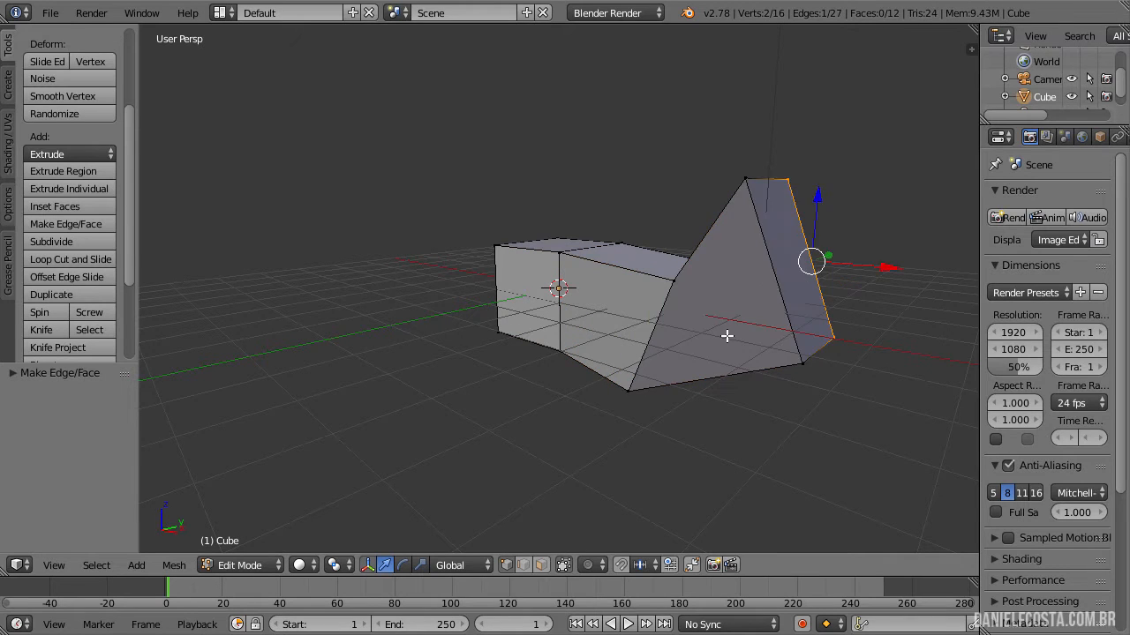
pyautogui.moveTo(727, 337); pyautogui.dragTo(478, 325, button='middle')
pyautogui.press('f')
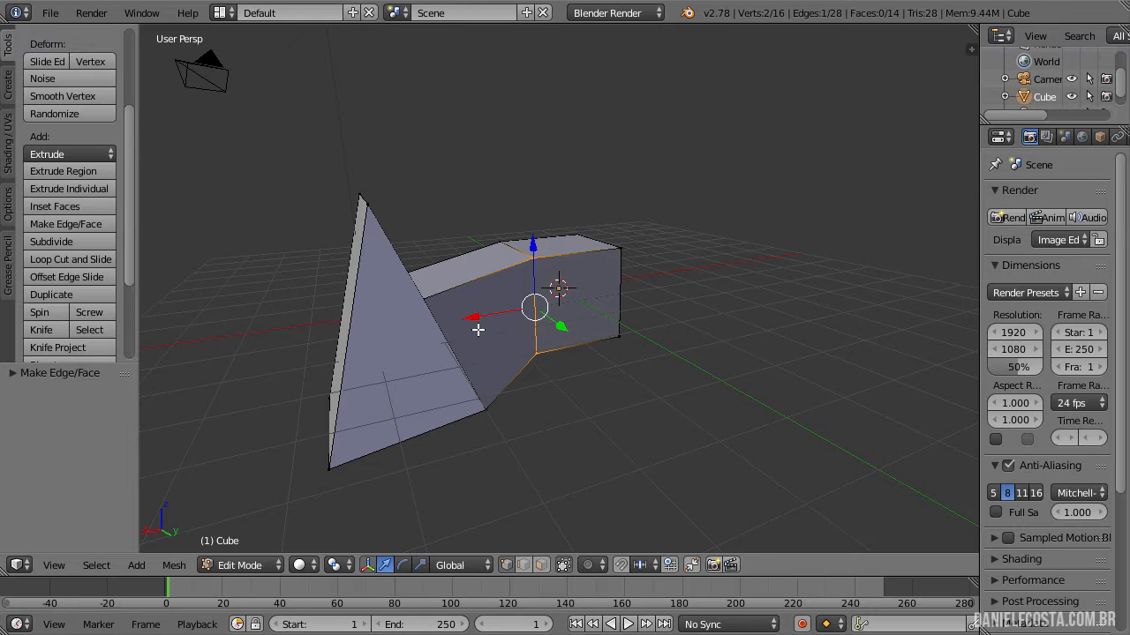
pyautogui.moveTo(372, 237); pyautogui.dragTo(609, 297, button='middle')
pyautogui.press('a')
# Delete the cube's far side face by its four vertices, using the Faces option
pyautogui.moveTo(746, 300); pyautogui.dragTo(558, 316, button='middle')
pyautogui.rightClick(538, 289)
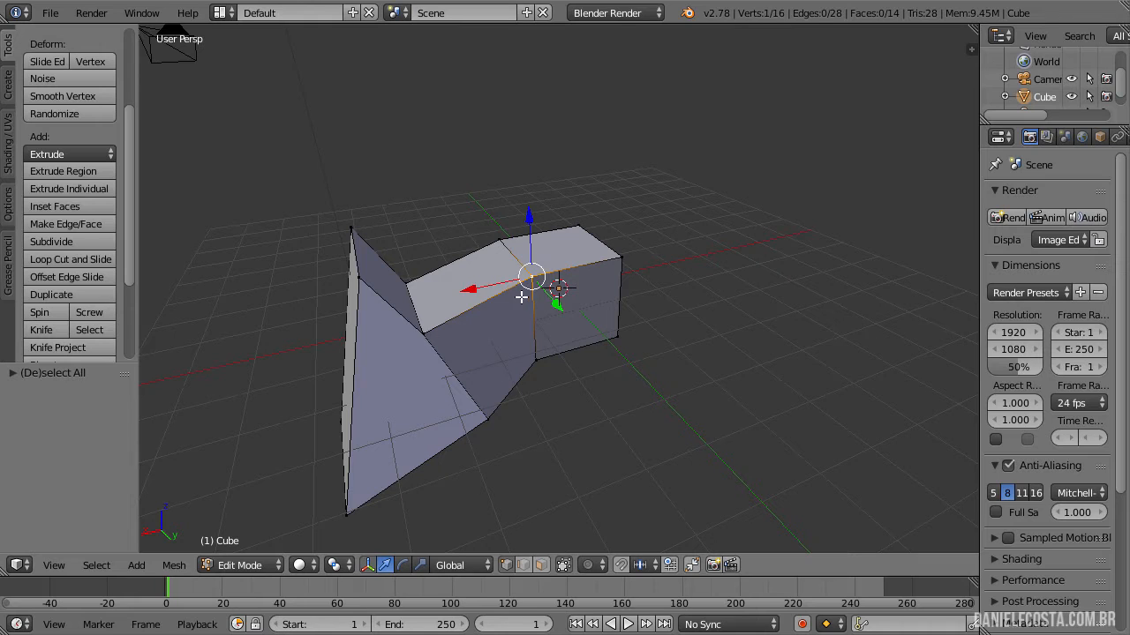
pyautogui.keyDown('shift'); pyautogui.rightClick(535, 358); pyautogui.keyUp('shift')
pyautogui.keyDown('shift'); pyautogui.rightClick(622, 258); pyautogui.keyUp('shift')
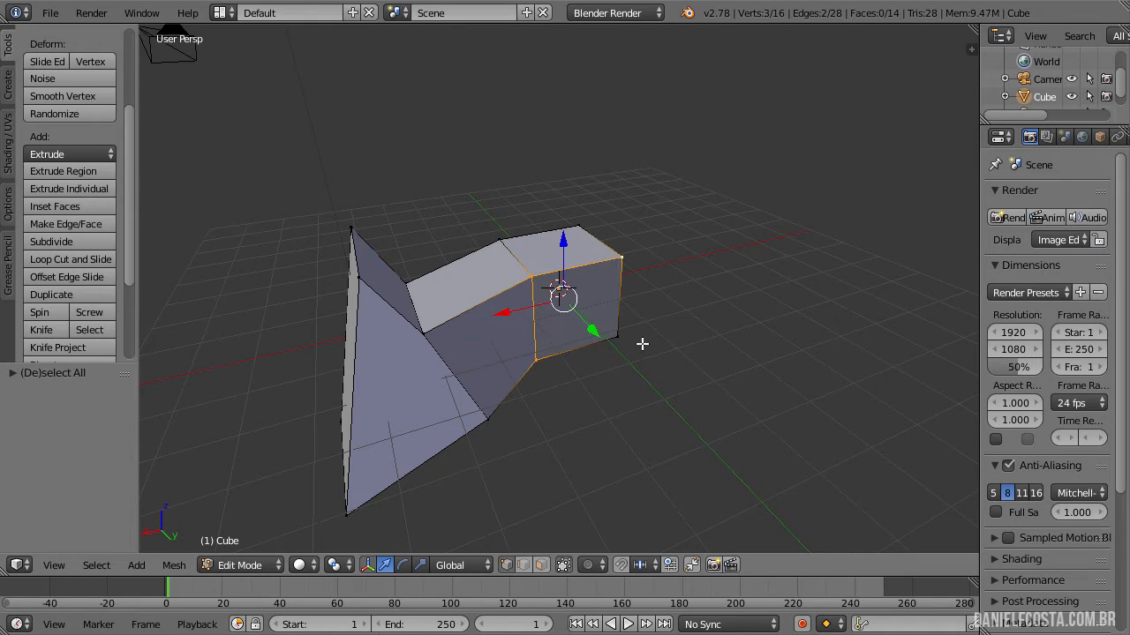
pyautogui.keyDown('shift'); pyautogui.rightClick(617, 336); pyautogui.keyUp('shift')
pyautogui.press('x')
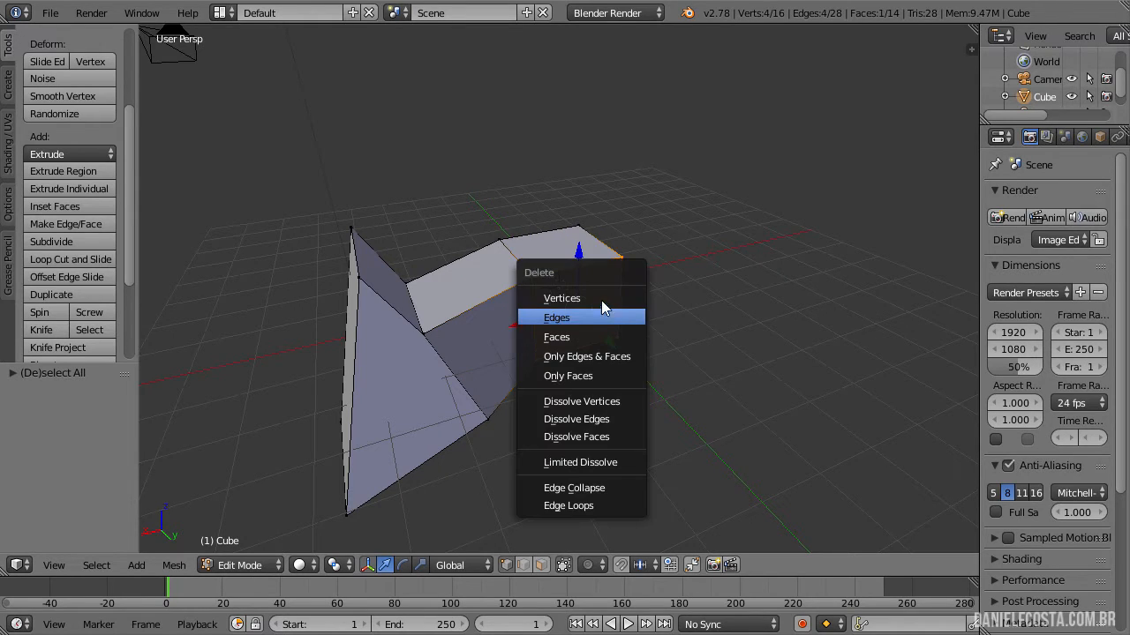
pyautogui.click(573, 338)
# Move the outer vertical edge of the new opening outward along the X axis and clear the selection
pyautogui.moveTo(573, 339); pyautogui.dragTo(598, 281, button='middle')
pyautogui.press('g')
pyautogui.press('x')
pyautogui.click(676, 292)
pyautogui.press('a')
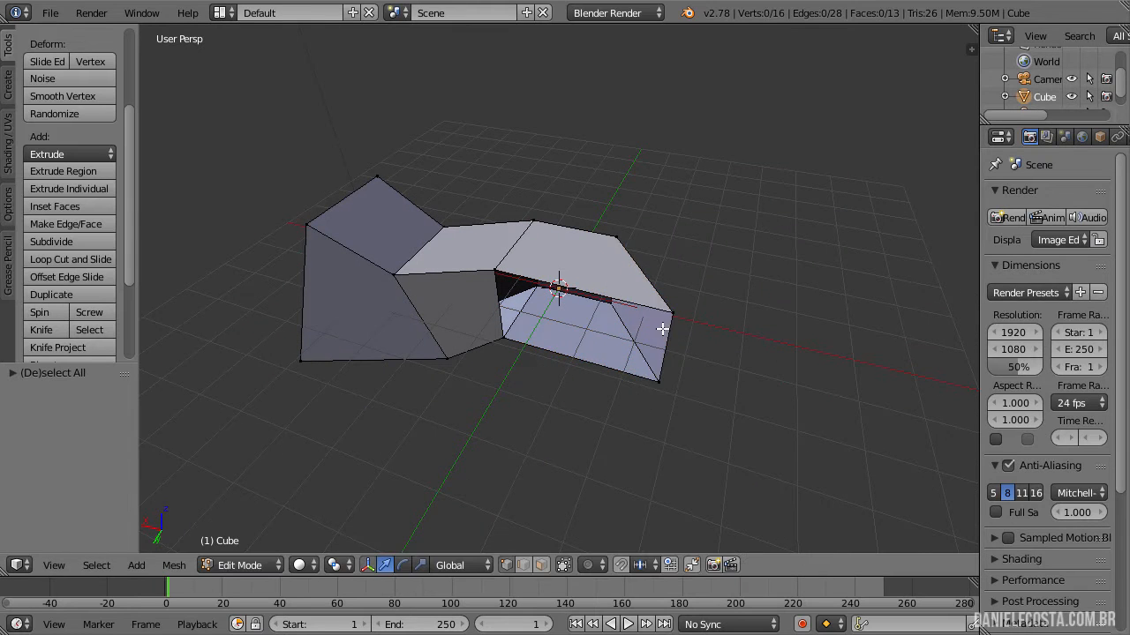
# Extrude the opening's upper outer corner vertex four times to form an open chain of edges beside the cube
pyautogui.rightClick(668, 312)
pyautogui.moveTo(668, 314); pyautogui.dragTo(726, 248, button='middle')
pyautogui.press('e')
pyautogui.click(864, 230)
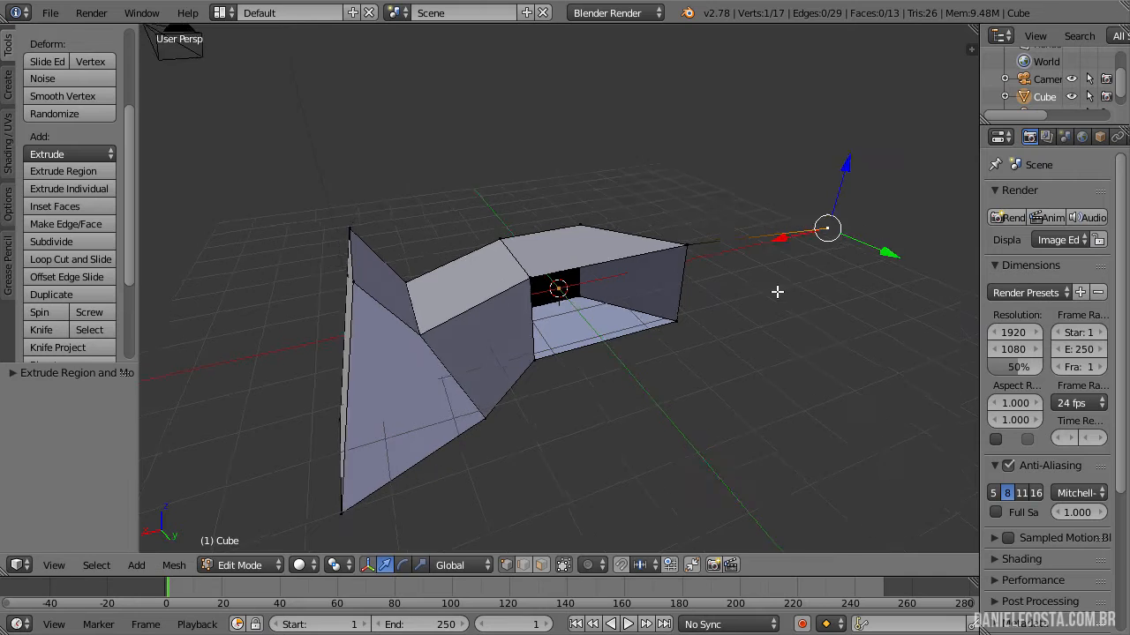
pyautogui.moveTo(777, 290); pyautogui.dragTo(782, 379, button='middle')
pyautogui.press('e')
pyautogui.click(815, 468)
pyautogui.moveTo(817, 469); pyautogui.dragTo(892, 338, button='middle')
pyautogui.press('e')
pyautogui.click(815, 383)
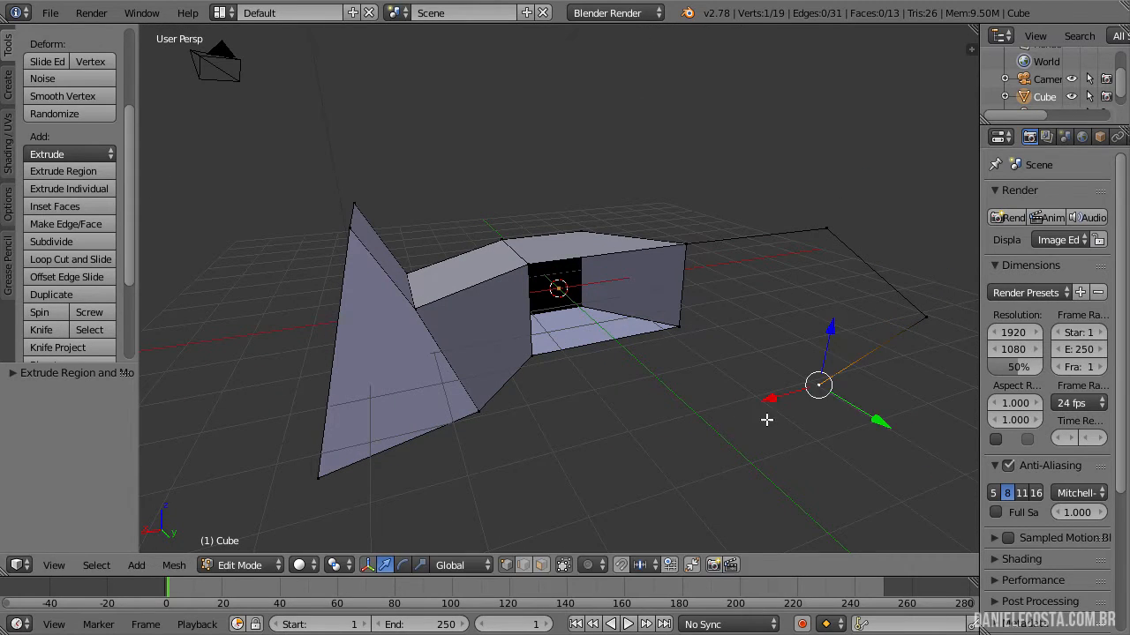
pyautogui.press('e')
pyautogui.click(714, 364)
# Reposition the free end vertex of the extruded edge chain
pyautogui.moveTo(710, 357); pyautogui.dragTo(587, 313, button='middle')
pyautogui.press('a')
pyautogui.rightClick(742, 293)
pyautogui.press('g')
pyautogui.click(701, 395)
# Connect the opening's lower outer corner vertex to the chain's free end with an edge
pyautogui.scroll(-2, 623, 409)
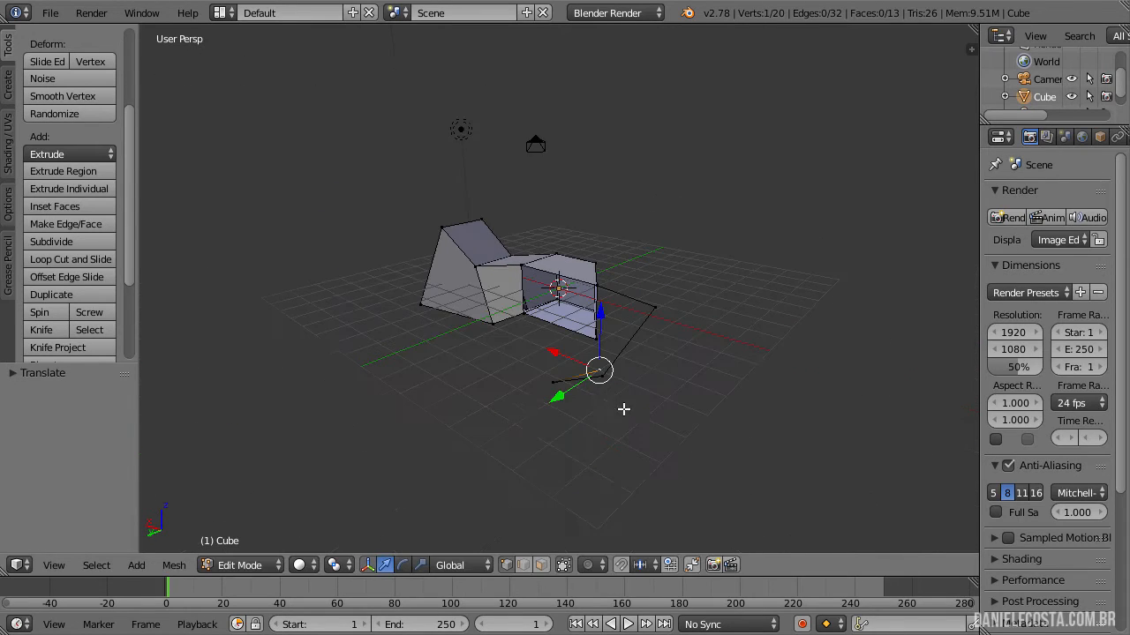
pyautogui.moveTo(505, 337); pyautogui.dragTo(691, 358, button='middle')
pyautogui.scroll(3, 776, 359)
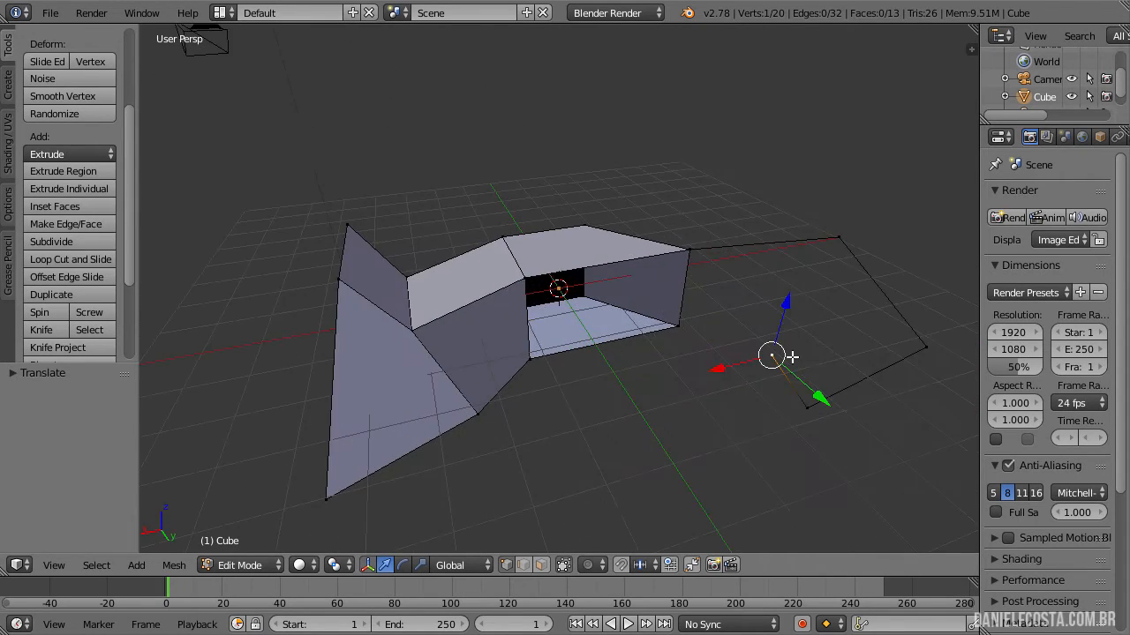
pyautogui.keyDown('shift'); pyautogui.moveTo(787, 356); pyautogui.dragTo(711, 374, button='middle'); pyautogui.keyUp('shift')
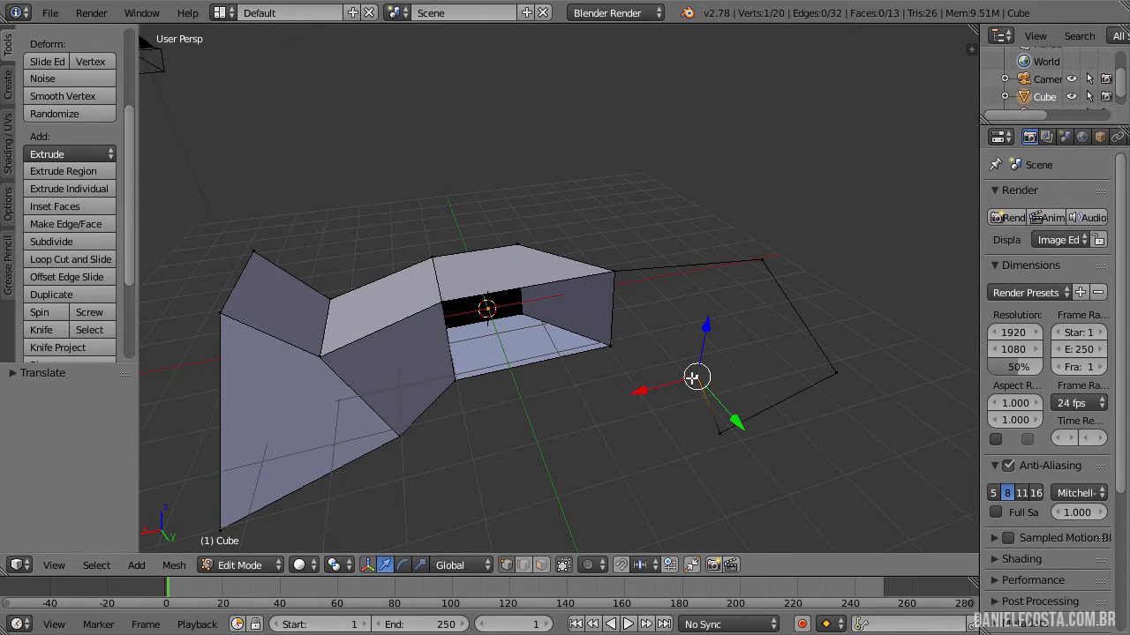
pyautogui.rightClick(606, 345)
pyautogui.keyDown('shift'); pyautogui.rightClick(707, 372); pyautogui.keyUp('shift')
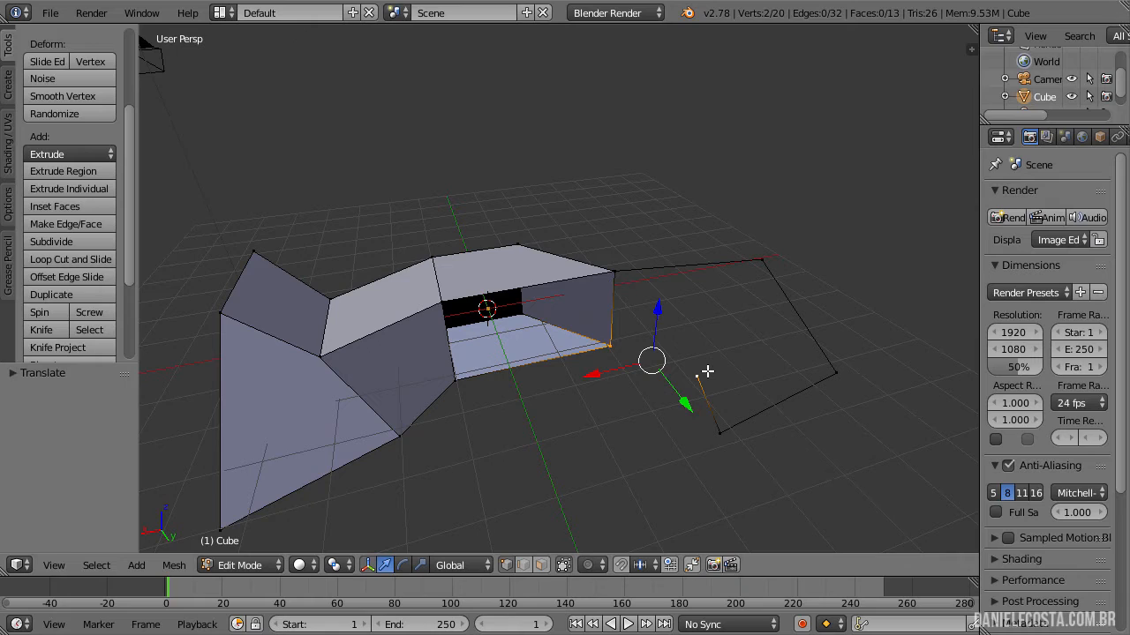
pyautogui.press('f')
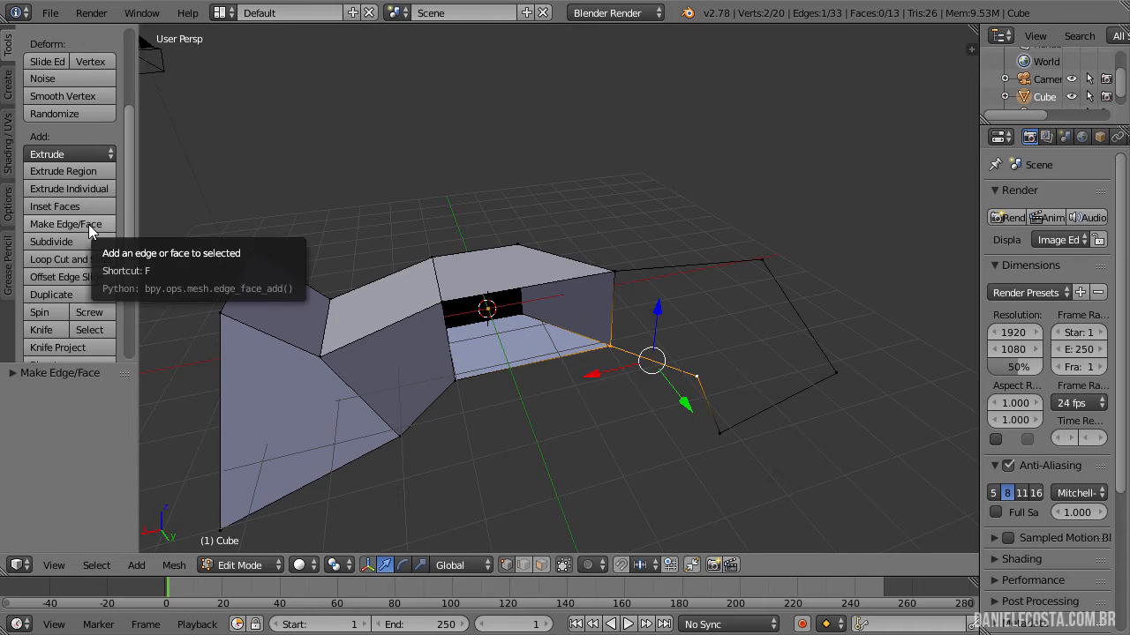
# Join the chain's free end to its first extruded vertex with an edge and fill the quad beside the cube with a face
pyautogui.rightClick(607, 343)
pyautogui.rightClick(699, 379)
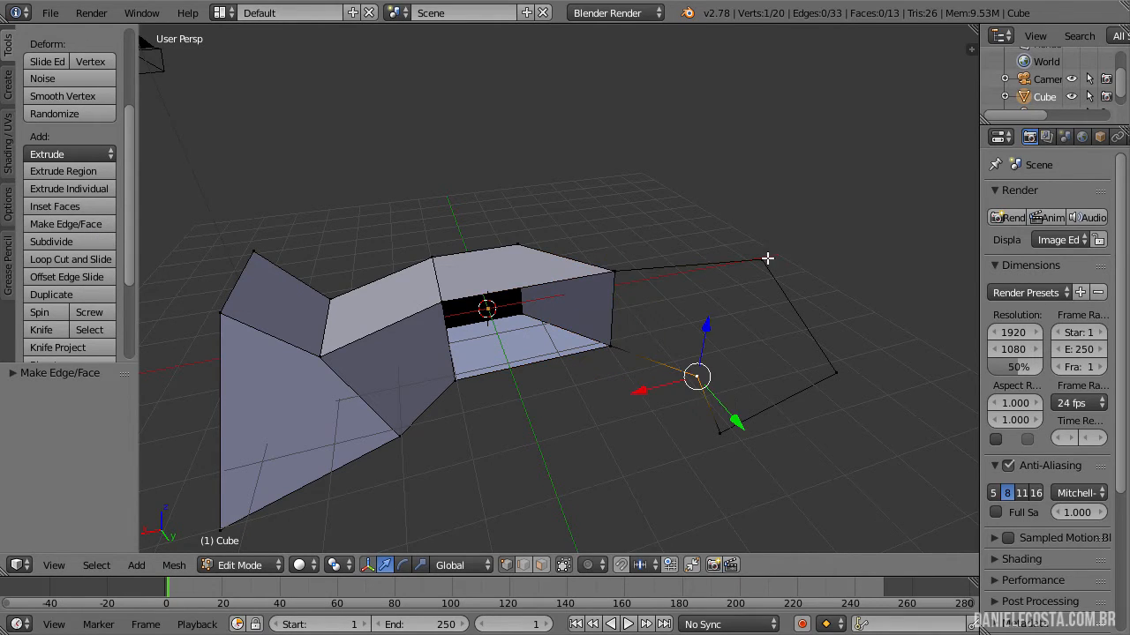
pyautogui.keyDown('shift'); pyautogui.rightClick(763, 262); pyautogui.keyUp('shift')
pyautogui.press('f')
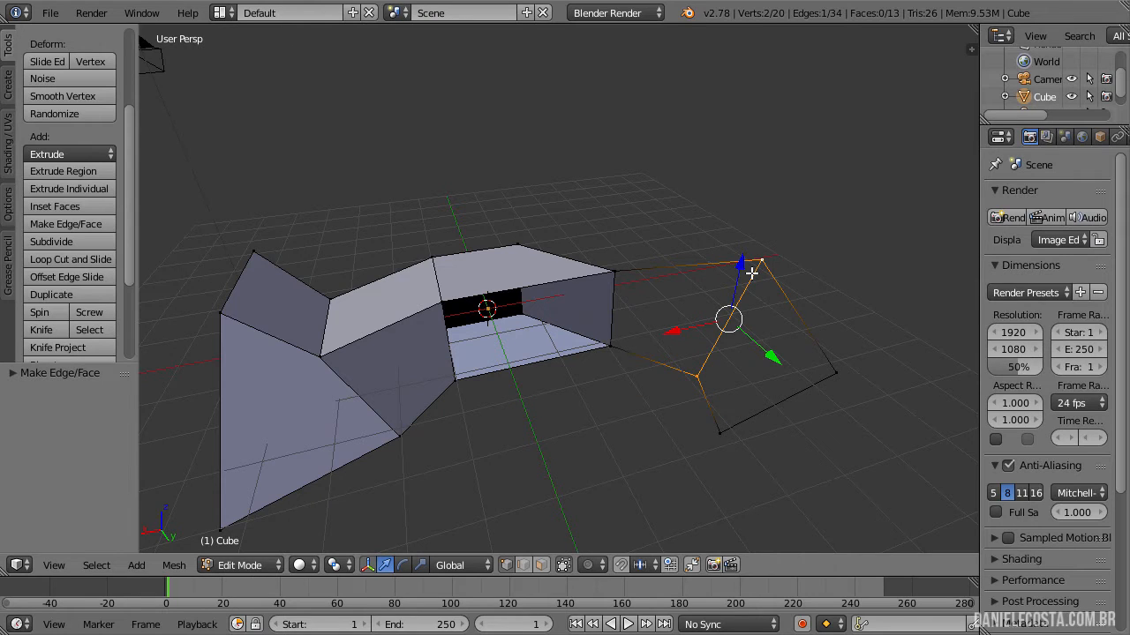
pyautogui.keyDown('shift'); pyautogui.rightClick(608, 344); pyautogui.keyUp('shift')
pyautogui.keyDown('shift'); pyautogui.rightClick(617, 276); pyautogui.keyUp('shift')
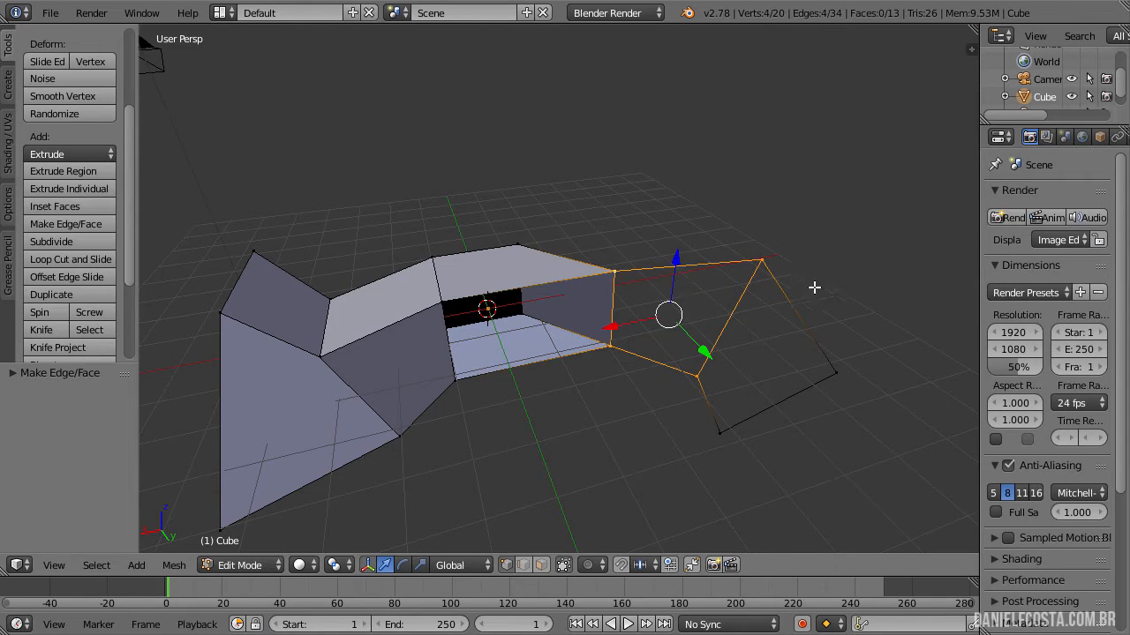
pyautogui.press('f')
# Fill the remaining outer quad of the edge chain with a four-vertex face and clear the selection
pyautogui.rightClick(833, 373)
pyautogui.keyDown('shift'); pyautogui.rightClick(763, 262); pyautogui.keyUp('shift')
pyautogui.keyDown('shift'); pyautogui.rightClick(697, 378); pyautogui.keyUp('shift')
pyautogui.keyDown('shift'); pyautogui.rightClick(712, 430); pyautogui.keyUp('shift')
pyautogui.press('f')
pyautogui.press('a')
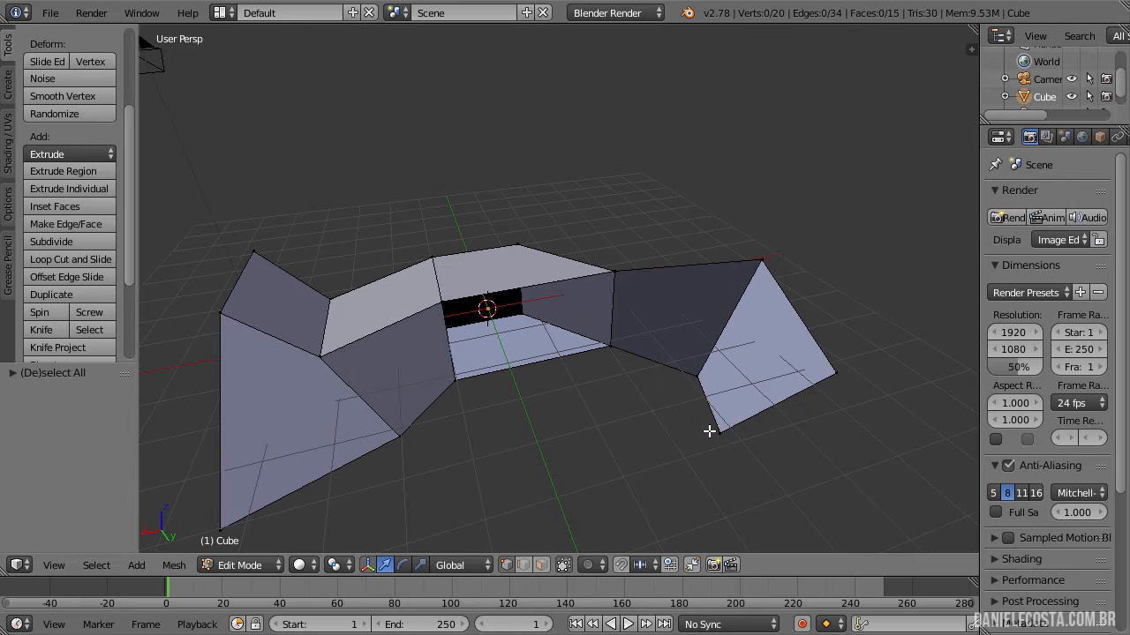
# Extrude the outer face's upper sloping edge back toward the open side of the cube and clear the selection
pyautogui.moveTo(686, 409); pyautogui.dragTo(684, 389, button='middle')
pyautogui.rightClick(764, 265)
pyautogui.keyDown('shift'); pyautogui.rightClick(834, 387); pyautogui.keyUp('shift')
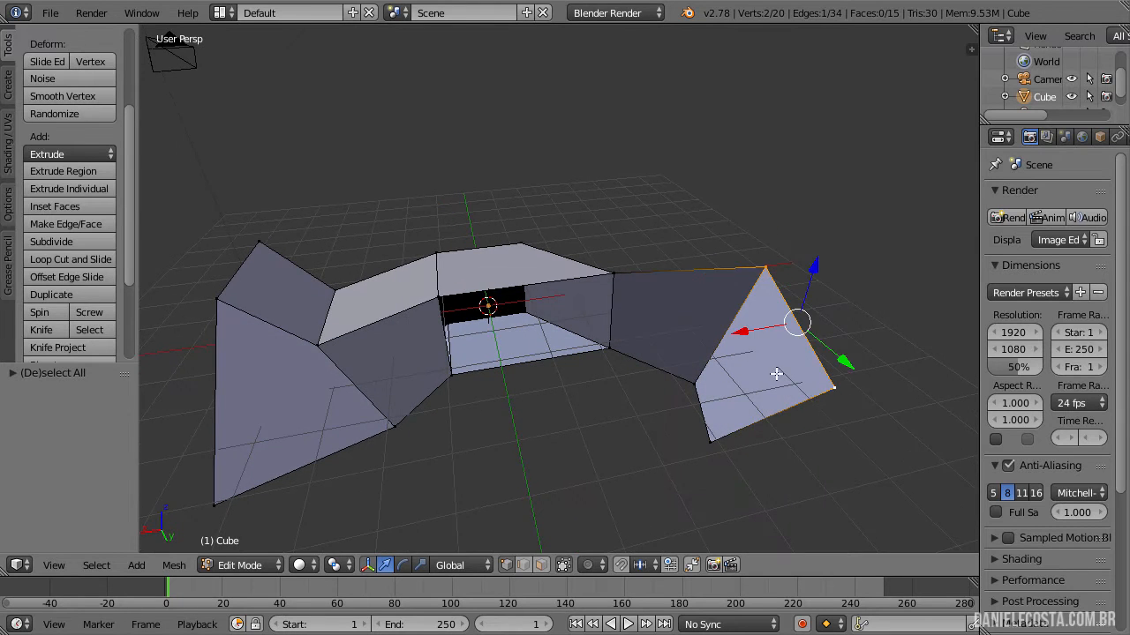
pyautogui.moveTo(777, 374); pyautogui.dragTo(719, 357, button='middle')
pyautogui.press('e')
pyautogui.click(432, 328)
pyautogui.moveTo(441, 331); pyautogui.dragTo(618, 422, button='middle')
pyautogui.press('a')
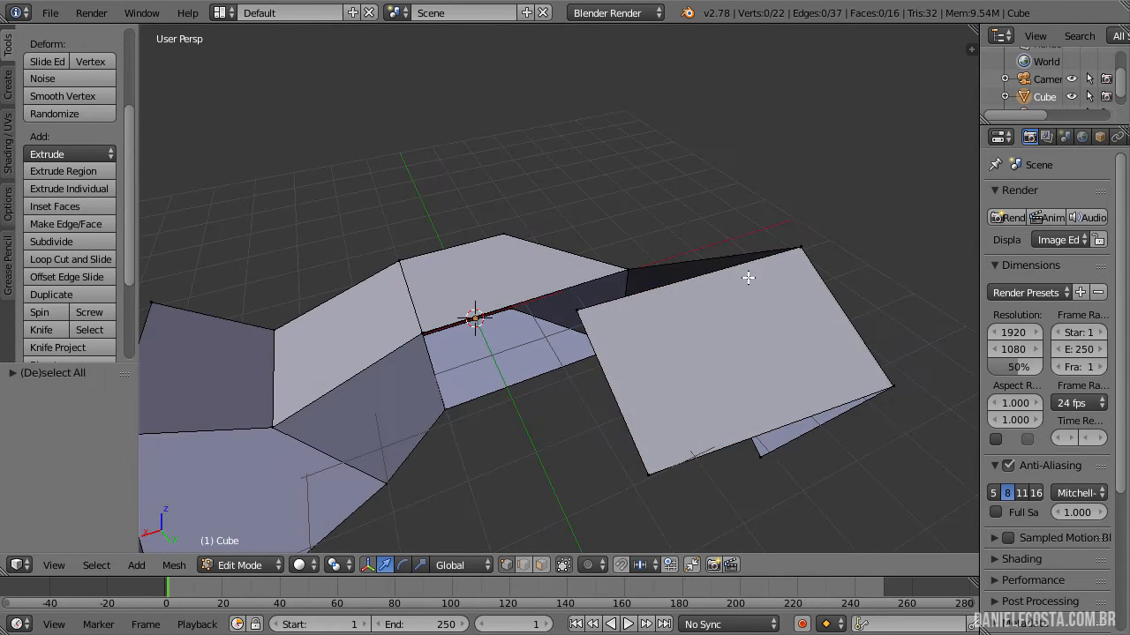
# Fill the gap between the cube's top face and the extruded flap with a four-vertex face and clear the selection
pyautogui.rightClick(817, 238)
pyautogui.keyDown('shift'); pyautogui.rightClick(611, 251); pyautogui.keyUp('shift')
pyautogui.keyDown('shift'); pyautogui.rightClick(466, 322); pyautogui.keyUp('shift')
pyautogui.keyDown('shift'); pyautogui.rightClick(587, 325); pyautogui.keyUp('shift')
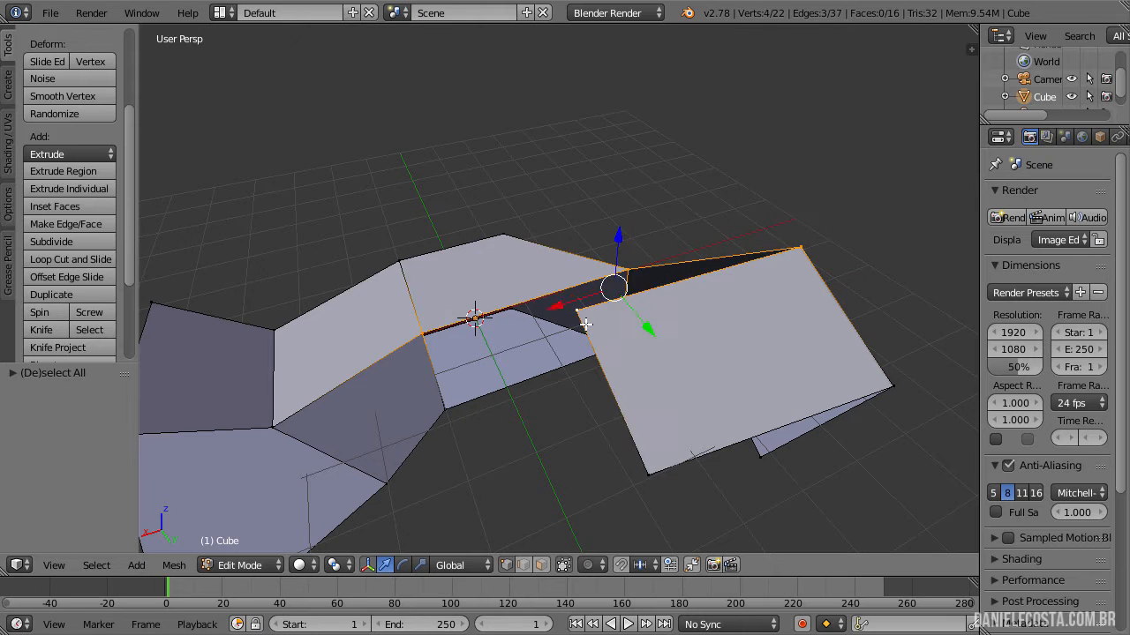
pyautogui.press('f')
pyautogui.press('a')
# Move the extruded flap's free edge along the X axis and clear the selection
pyautogui.moveTo(585, 324); pyautogui.dragTo(424, 387, button='middle')
pyautogui.moveTo(506, 363); pyautogui.dragTo(626, 341, button='middle')
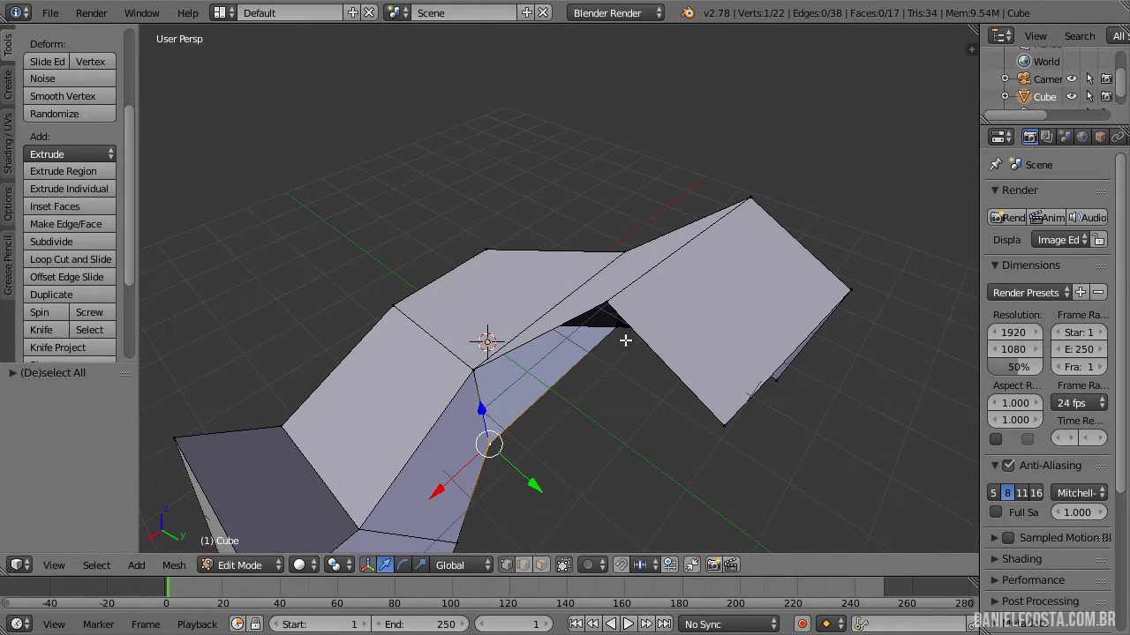
pyautogui.moveTo(628, 340); pyautogui.dragTo(726, 416, button='right')
pyautogui.rightClick(729, 416)
pyautogui.press('y')
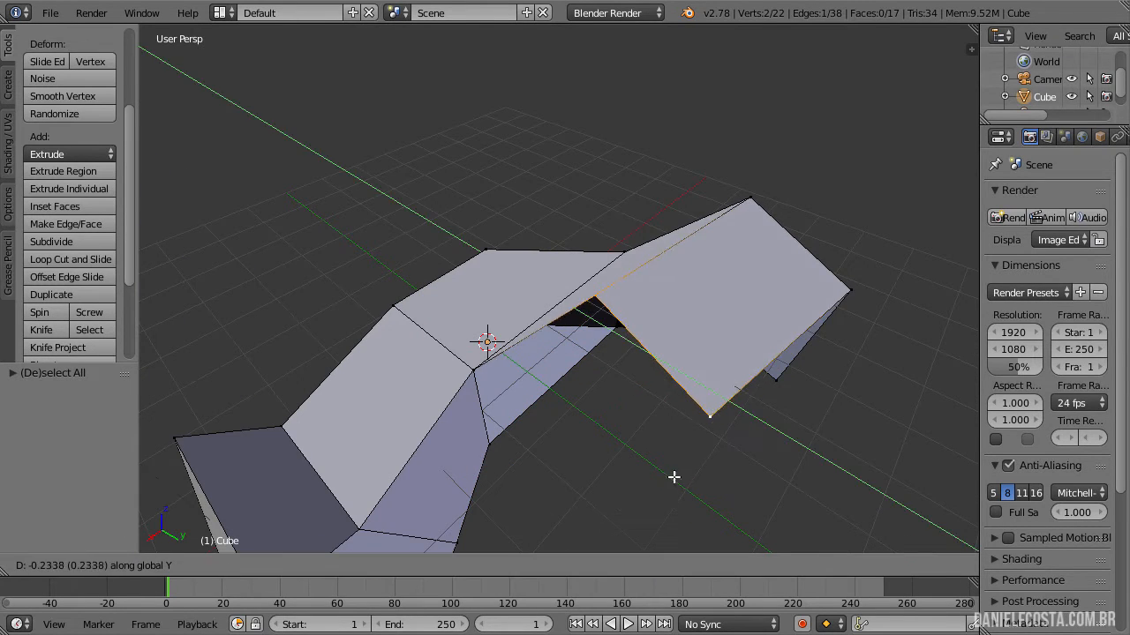
pyautogui.press('x')
pyautogui.click(667, 500)
pyautogui.press('a')
# Reposition the lower outer corner vertex of the extruded flap
pyautogui.moveTo(570, 399); pyautogui.dragTo(928, 277, button='middle')
pyautogui.rightClick(929, 278)
pyautogui.press('g')
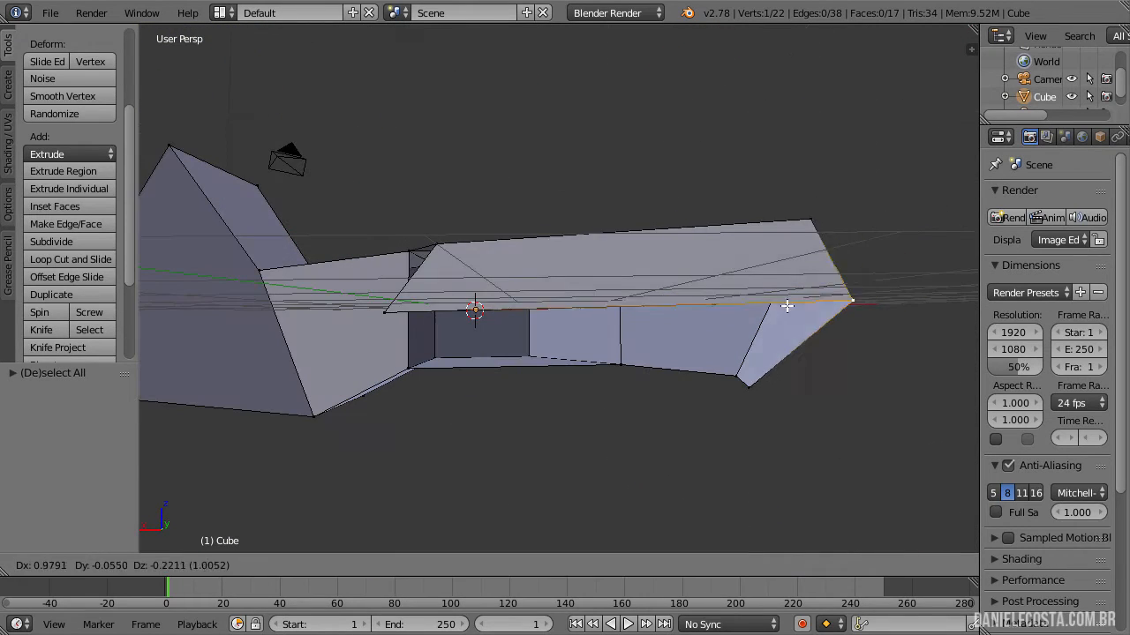
pyautogui.press('g')
pyautogui.click(757, 295)
# Extrude the lowest outer tip vertex along the flap and fill the area beneath the flap with a four-vertex face
pyautogui.rightClick(763, 385)
pyautogui.moveTo(795, 440); pyautogui.dragTo(727, 482, button='middle')
pyautogui.press('e')
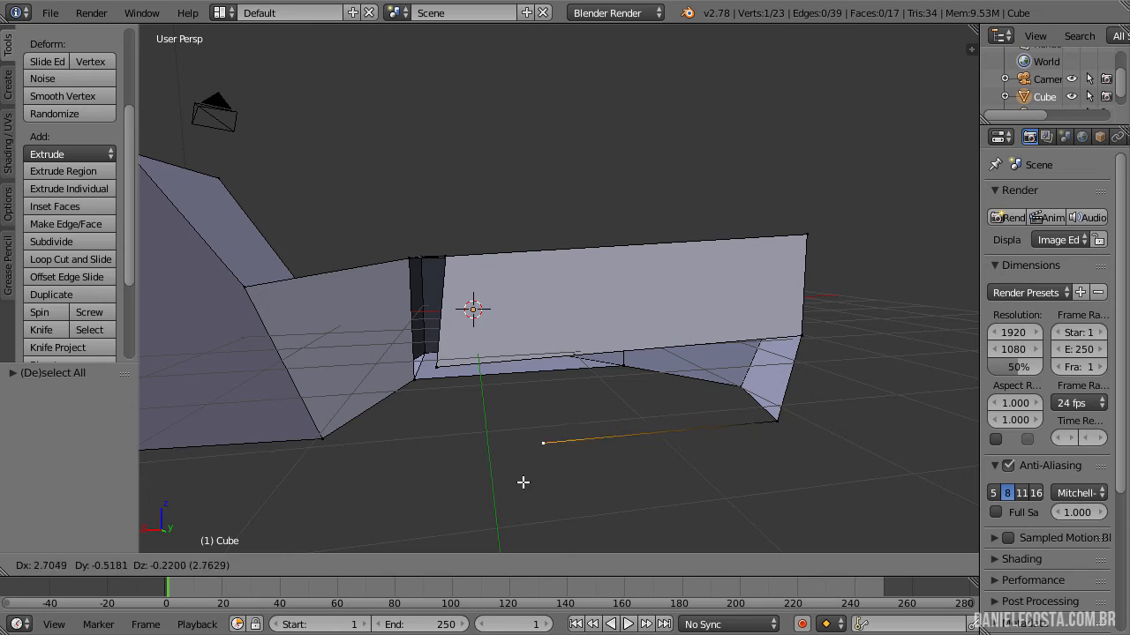
pyautogui.click(468, 481)
pyautogui.keyDown('shift'); pyautogui.rightClick(439, 368); pyautogui.keyUp('shift')
pyautogui.keyDown('shift'); pyautogui.rightClick(803, 334); pyautogui.keyUp('shift')
pyautogui.keyDown('shift'); pyautogui.rightClick(790, 421); pyautogui.keyUp('shift')
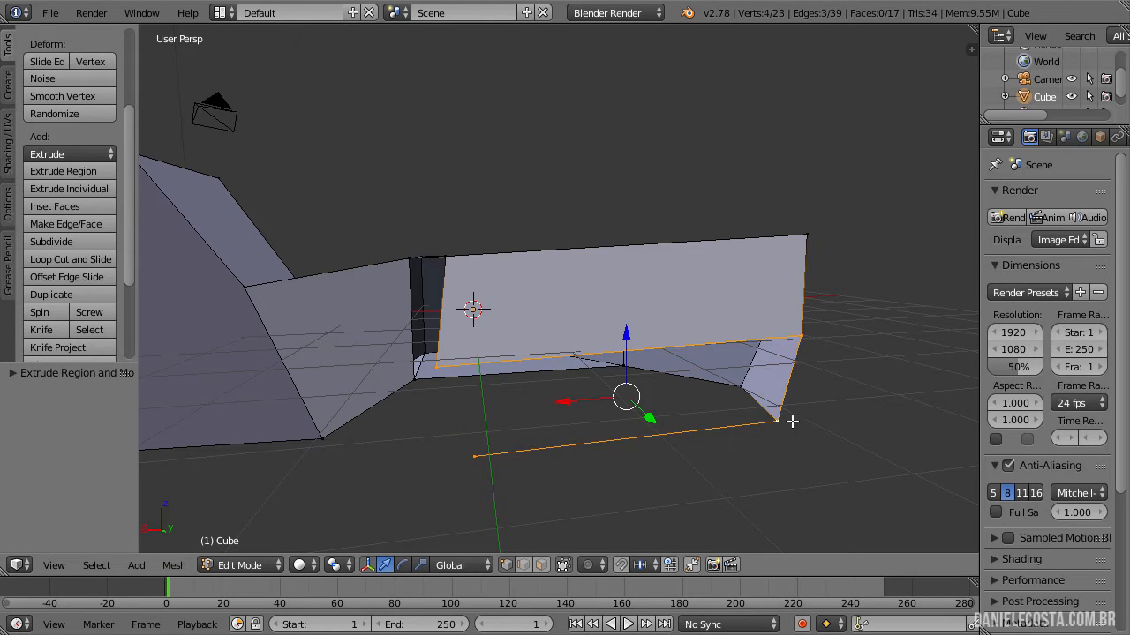
pyautogui.press('f')
pyautogui.press('a')
# Move the vertex at the outer end of the underside opening inward and clear the selection
pyautogui.moveTo(789, 418); pyautogui.dragTo(734, 290, button='middle')
pyautogui.rightClick(742, 246)
pyautogui.press('g')
pyautogui.rightClick(791, 208)
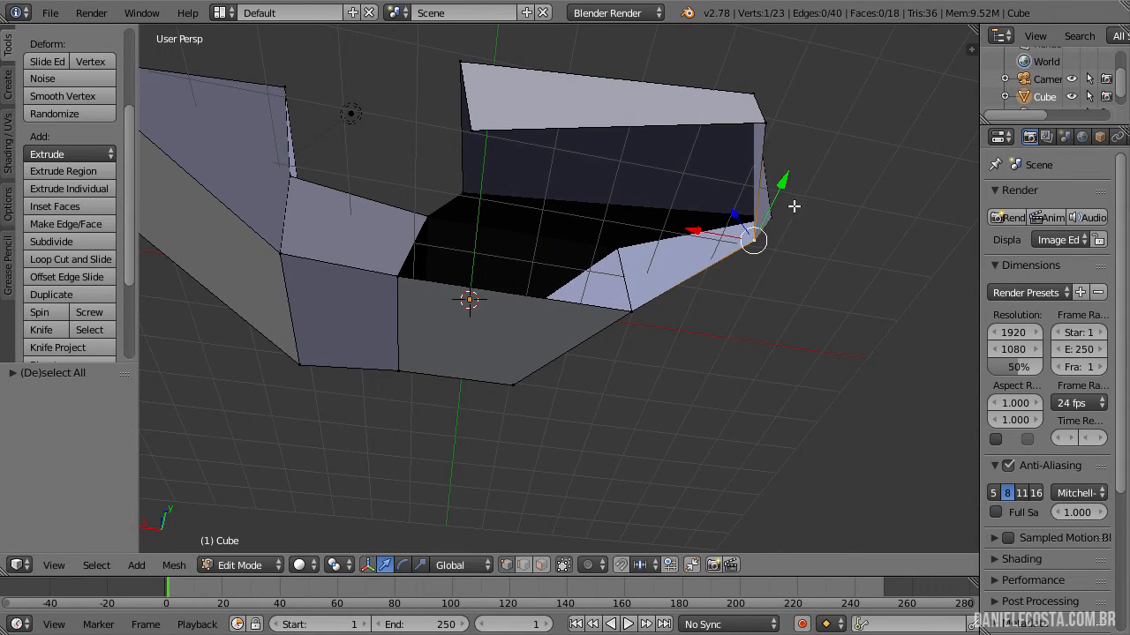
pyautogui.rightClick(781, 210)
pyautogui.press('g')
pyautogui.click(671, 217)
pyautogui.press('a')
# Try joining the new face's lower free corner to the cube's lower near corner with an edge, and undo it
pyautogui.moveTo(672, 219); pyautogui.dragTo(630, 174, button='middle')
pyautogui.rightClick(634, 172)
pyautogui.keyDown('shift'); pyautogui.rightClick(453, 236); pyautogui.keyUp('shift')
pyautogui.press('f')
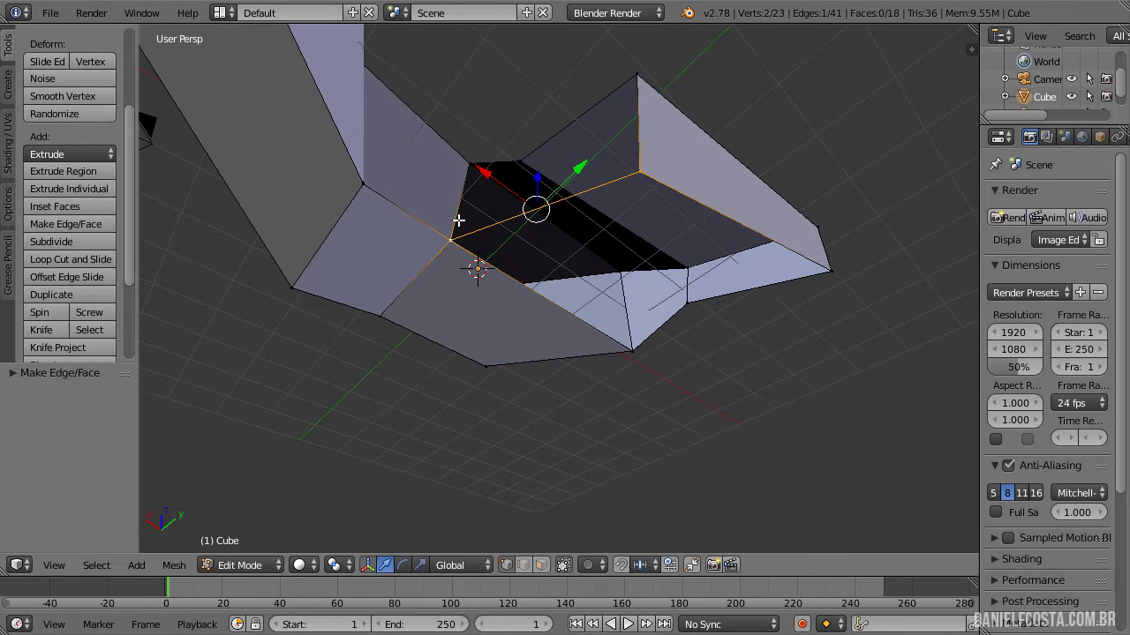
pyautogui.press('a')
pyautogui.hotkey('ctrl', 'z')
pyautogui.hotkey('ctrl', 'z')
# Extrude the new face's lower free corner vertex twice toward the cube and undo the second extrusion
pyautogui.rightClick(645, 172)
pyautogui.press('e')
pyautogui.click(557, 208)
pyautogui.moveTo(557, 208); pyautogui.dragTo(662, 247, button='middle')
pyautogui.press('e')
pyautogui.click(562, 244)
pyautogui.moveTo(566, 235); pyautogui.dragTo(545, 367, button='middle')
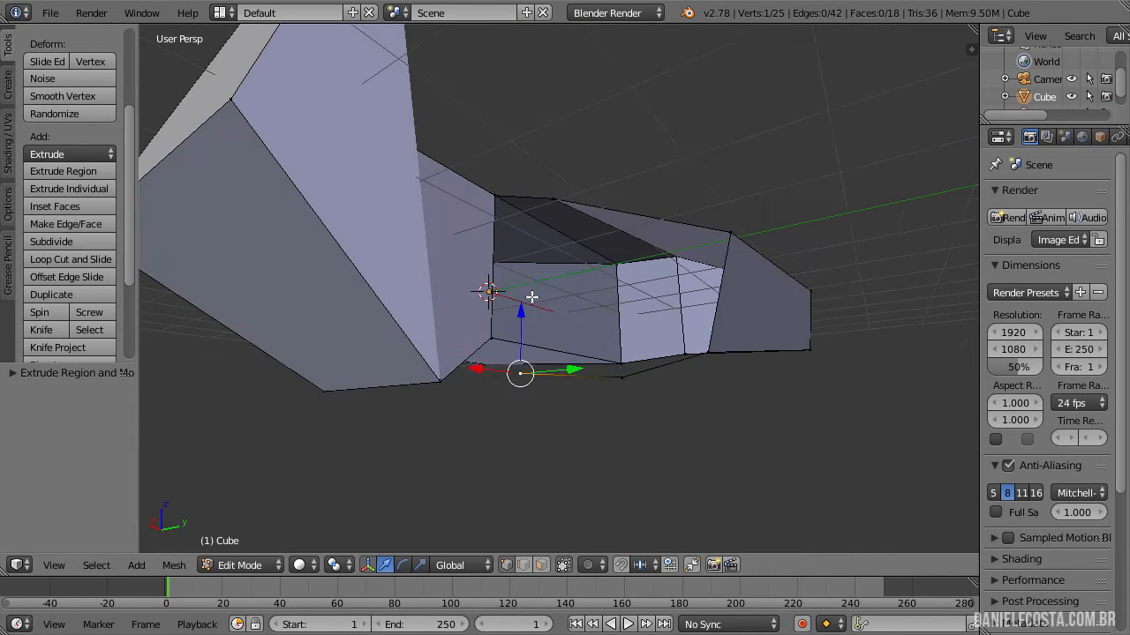
pyautogui.hotkey('ctrl', 'z')
# Connect the extruded vertex to the cube's lower near corner with an edge and clear the selection
pyautogui.moveTo(637, 390); pyautogui.dragTo(638, 429, button='middle')
pyautogui.keyDown('shift'); pyautogui.rightClick(499, 389); pyautogui.keyUp('shift')
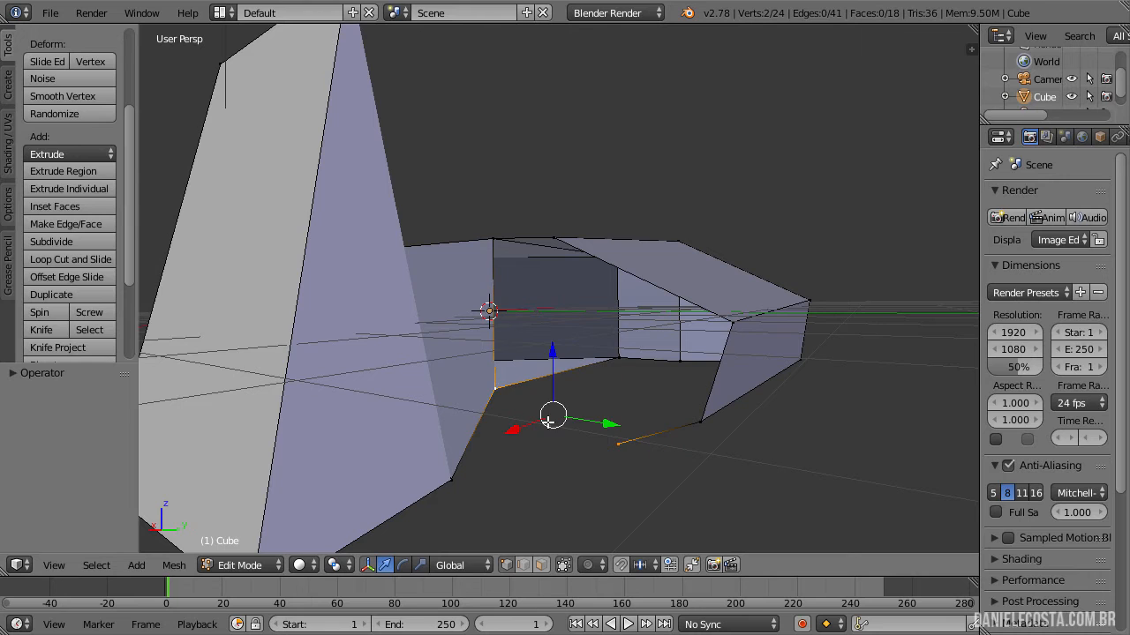
pyautogui.press('f')
pyautogui.press('a')
# Fill the part of the underside gap nearest the cube with a four-sided face between its corner vertices
pyautogui.moveTo(618, 391); pyautogui.dragTo(681, 308, button='middle')
pyautogui.rightClick(689, 332)
pyautogui.keyDown('shift'); pyautogui.rightClick(623, 361); pyautogui.keyUp('shift')
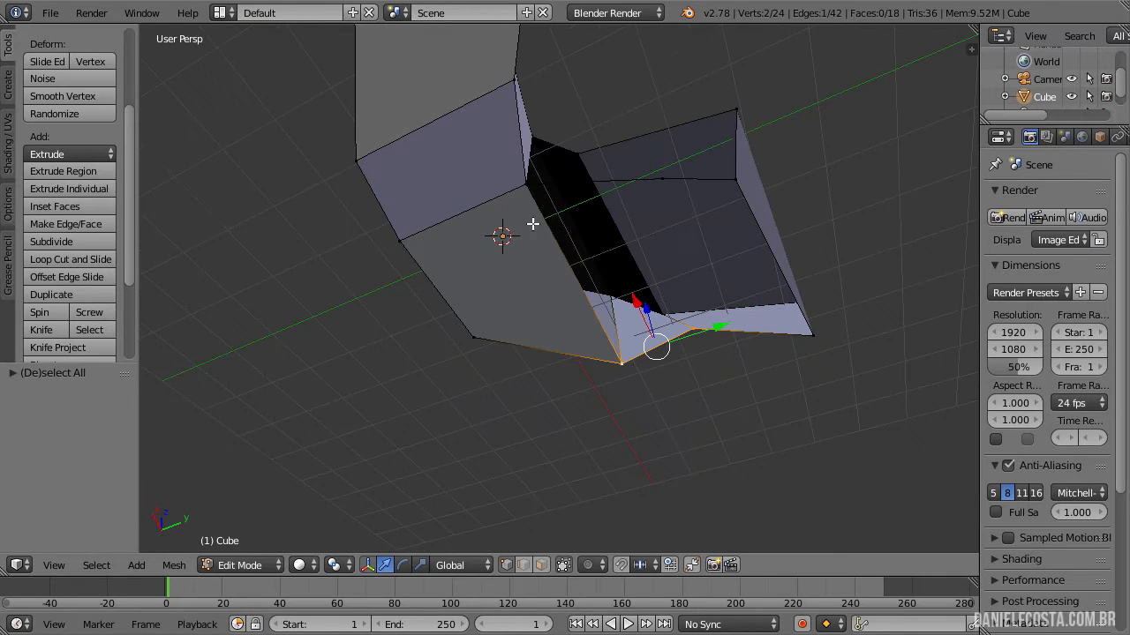
pyautogui.keyDown('shift'); pyautogui.rightClick(527, 184); pyautogui.keyUp('shift')
pyautogui.keyDown('shift'); pyautogui.rightClick(662, 180); pyautogui.keyUp('shift')
pyautogui.press('f')
# Fill the outer part of the underside opening with a four-sided face and clear the selection
pyautogui.rightClick(738, 180)
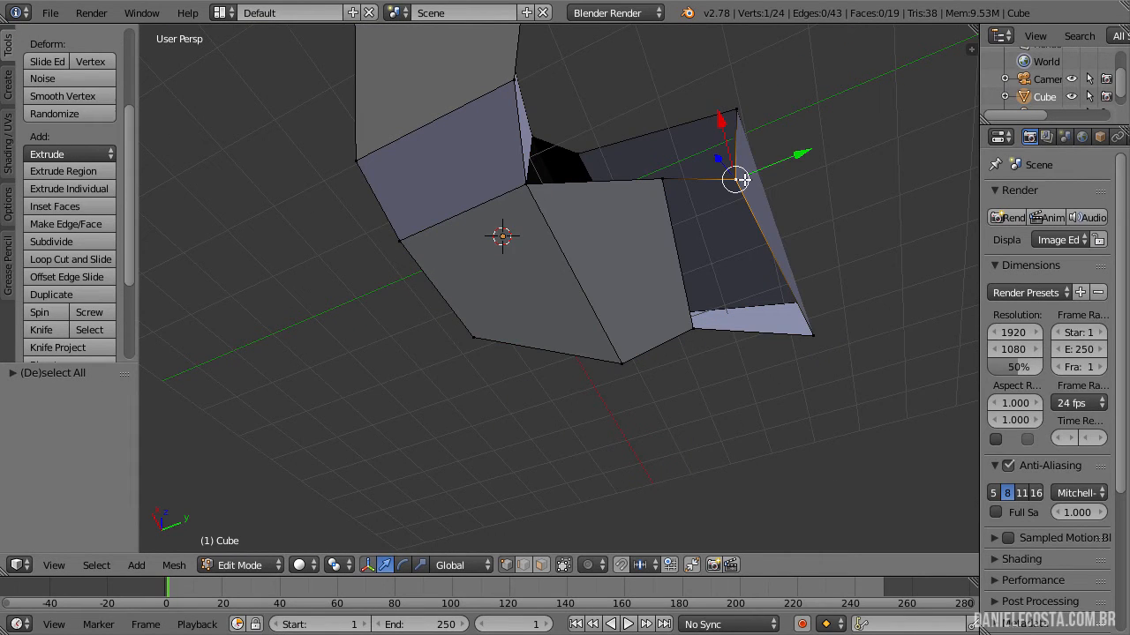
pyautogui.keyDown('shift'); pyautogui.rightClick(797, 360); pyautogui.keyUp('shift')
pyautogui.keyDown('shift'); pyautogui.rightClick(691, 318); pyautogui.keyUp('shift')
pyautogui.keyDown('shift'); pyautogui.rightClick(654, 177); pyautogui.keyUp('shift')
pyautogui.press('f')
pyautogui.press('a')
# Fill the open side of the extruded section with faces, starting from the two corner vertices at its outer end
pyautogui.moveTo(717, 229); pyautogui.dragTo(655, 382, button='middle')
pyautogui.rightClick(604, 479)
pyautogui.keyDown('shift'); pyautogui.rightClick(597, 503); pyautogui.keyUp('shift')
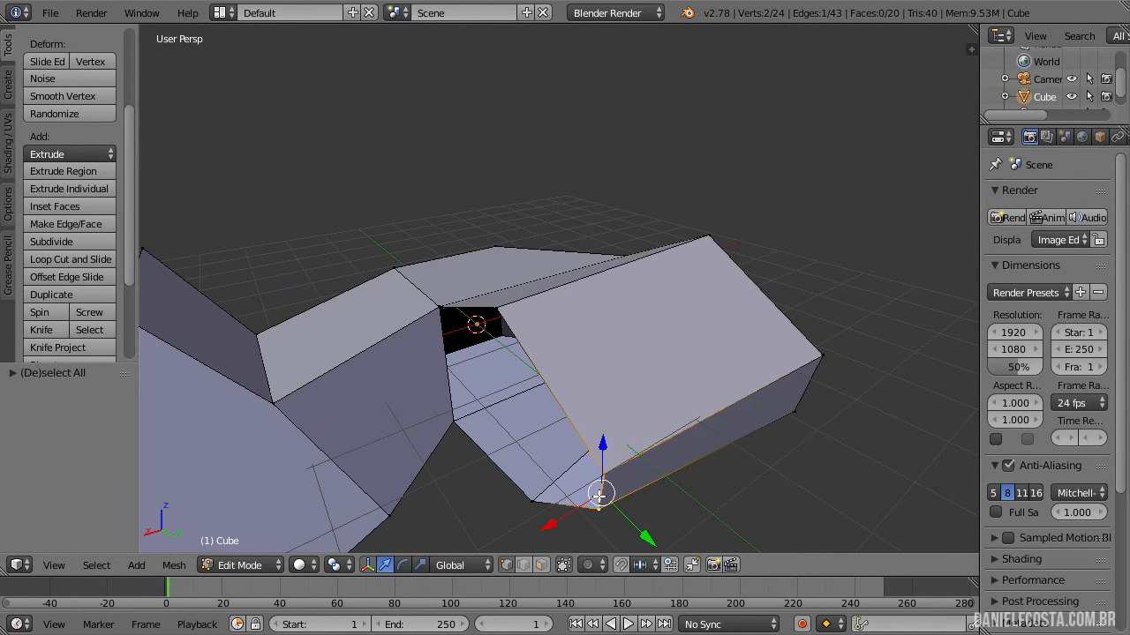
pyautogui.moveTo(618, 454); pyautogui.dragTo(655, 417, button='middle')
pyautogui.press('f')
pyautogui.press('f')
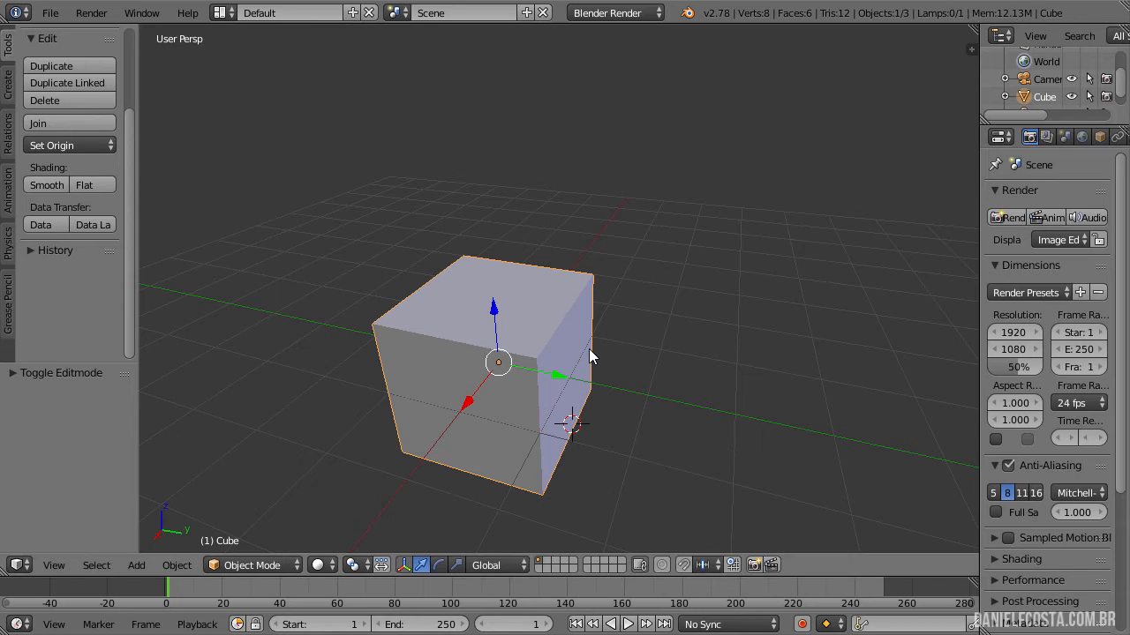
# Enter Edit Mode on the fresh cube and delete its top face, keeping the edges
pyautogui.press('Tab')
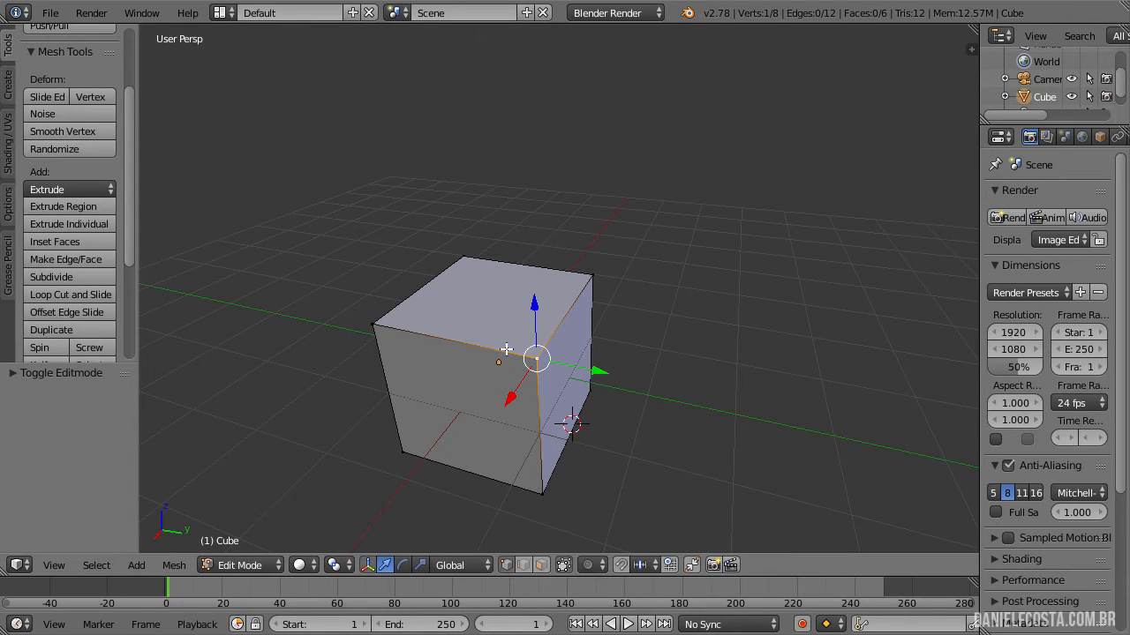
pyautogui.rightClick(385, 318)
pyautogui.keyDown('shift'); pyautogui.rightClick(570, 254); pyautogui.keyUp('shift')
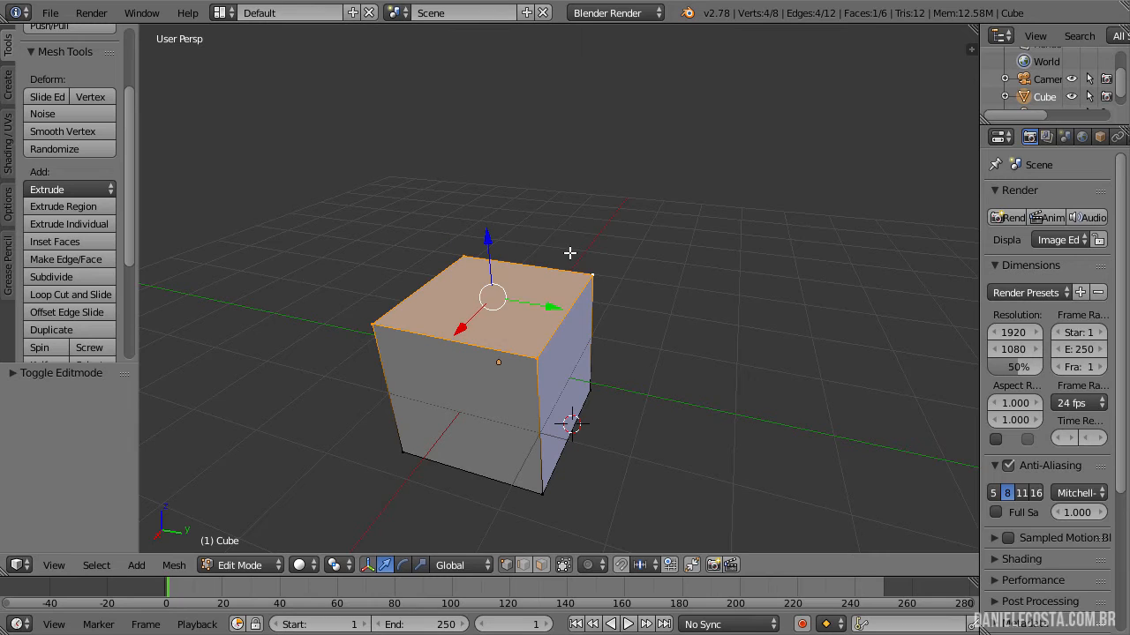
pyautogui.press('x')
pyautogui.click(569, 253)
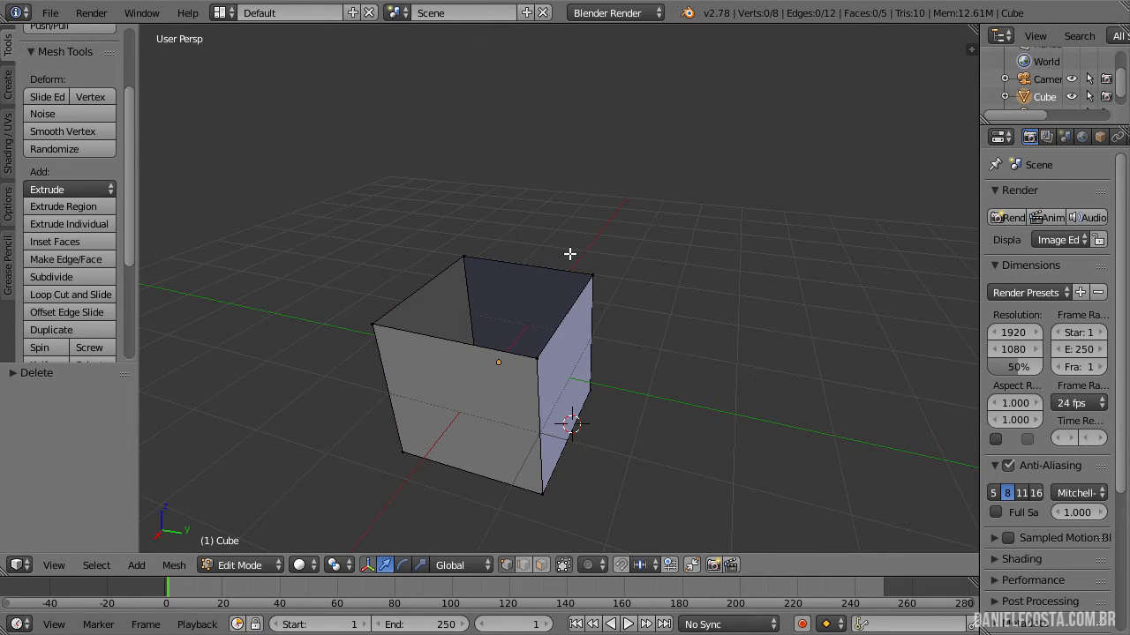
# Make a triangular face across the open top from the near corner, its neighbour along the +Y side and the back corner
pyautogui.rightClick(540, 360)
pyautogui.keyDown('shift'); pyautogui.rightClick(596, 275); pyautogui.keyUp('shift')
pyautogui.keyDown('shift'); pyautogui.rightClick(485, 234); pyautogui.keyUp('shift')
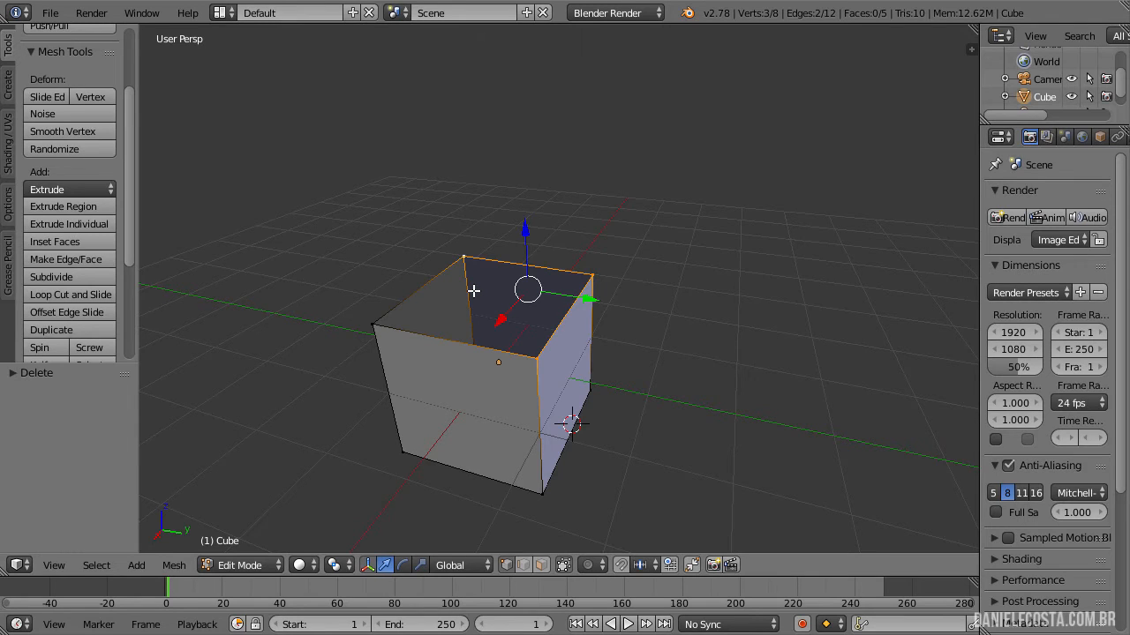
pyautogui.press('f')
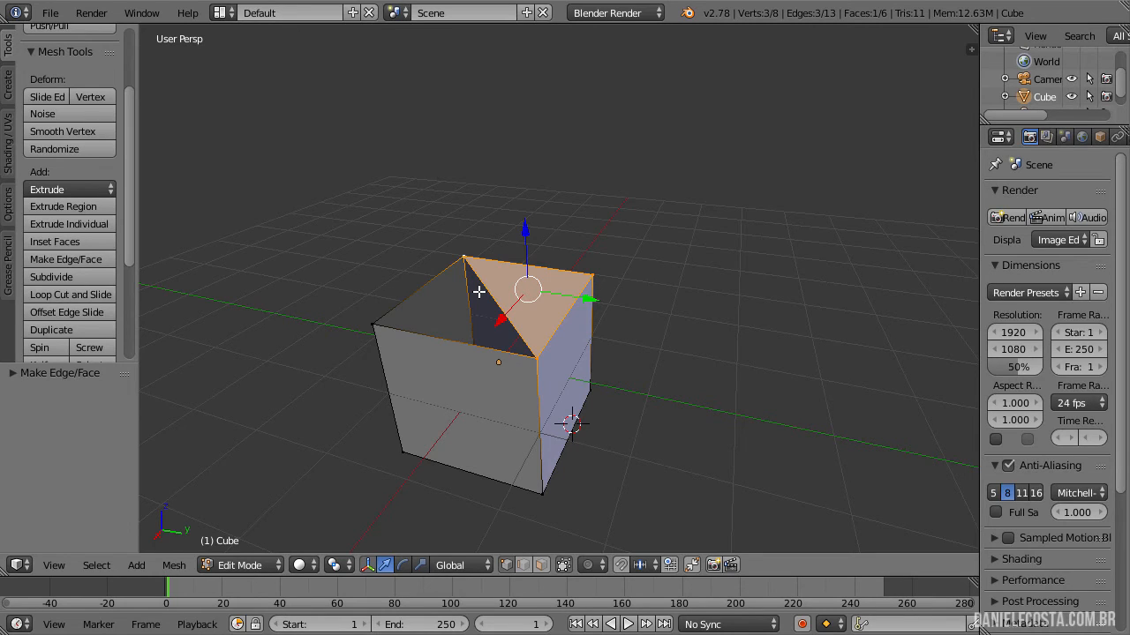
# Fill the remaining half of the open top with a second triangle and clear the selection
pyautogui.rightClick(370, 326)
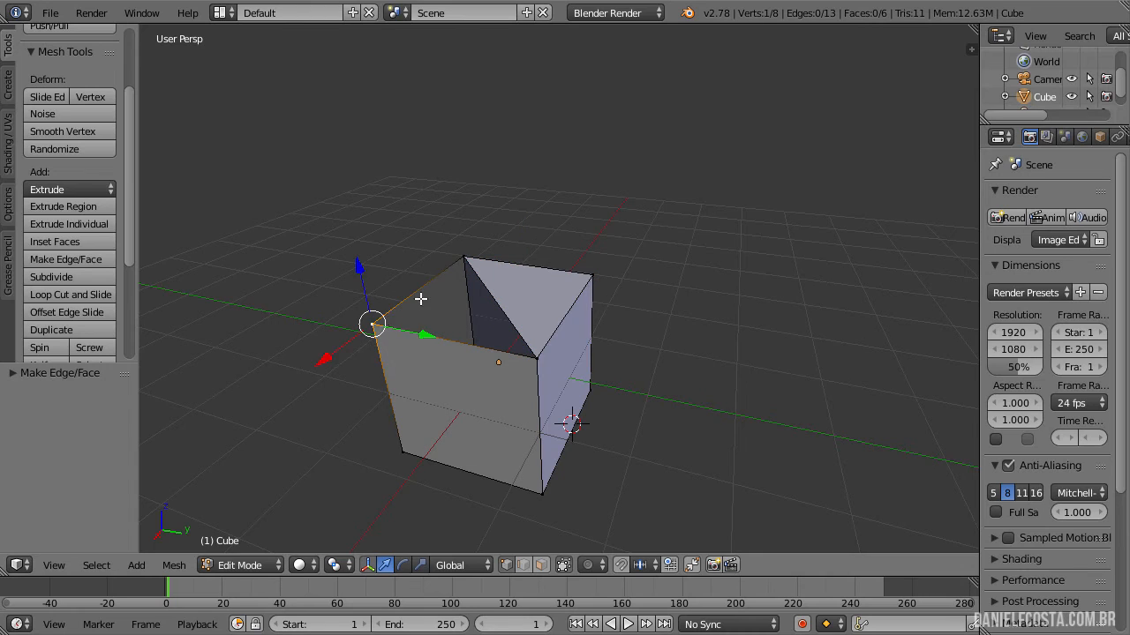
pyautogui.keyDown('shift'); pyautogui.rightClick(451, 264); pyautogui.keyUp('shift')
pyautogui.keyDown('shift'); pyautogui.rightClick(536, 359); pyautogui.keyUp('shift')
pyautogui.press('f')
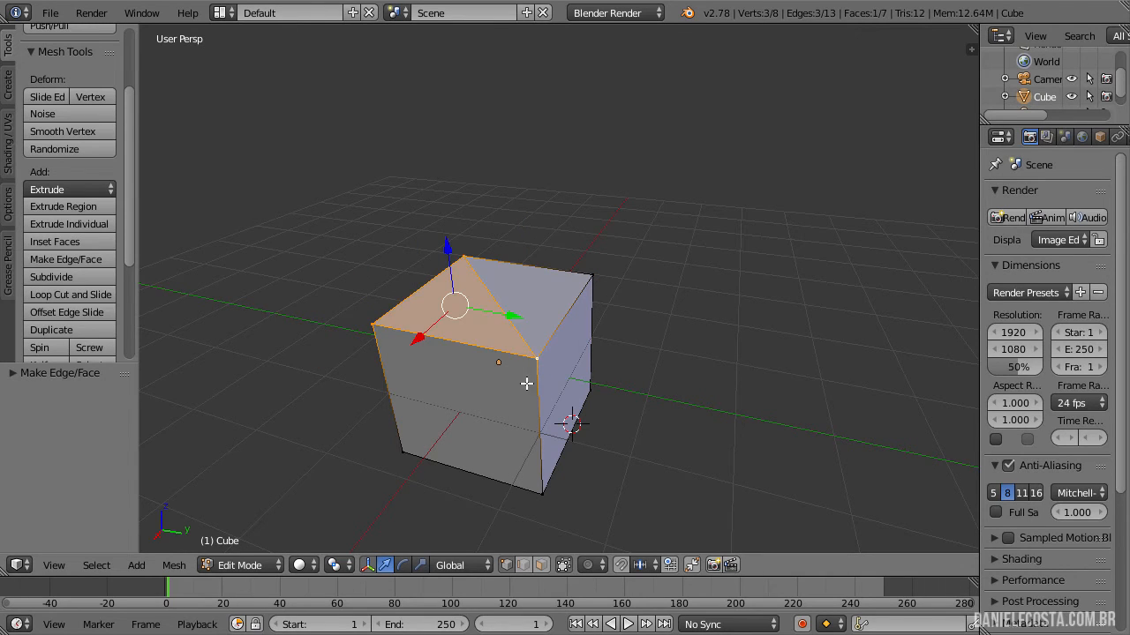
pyautogui.press('a')
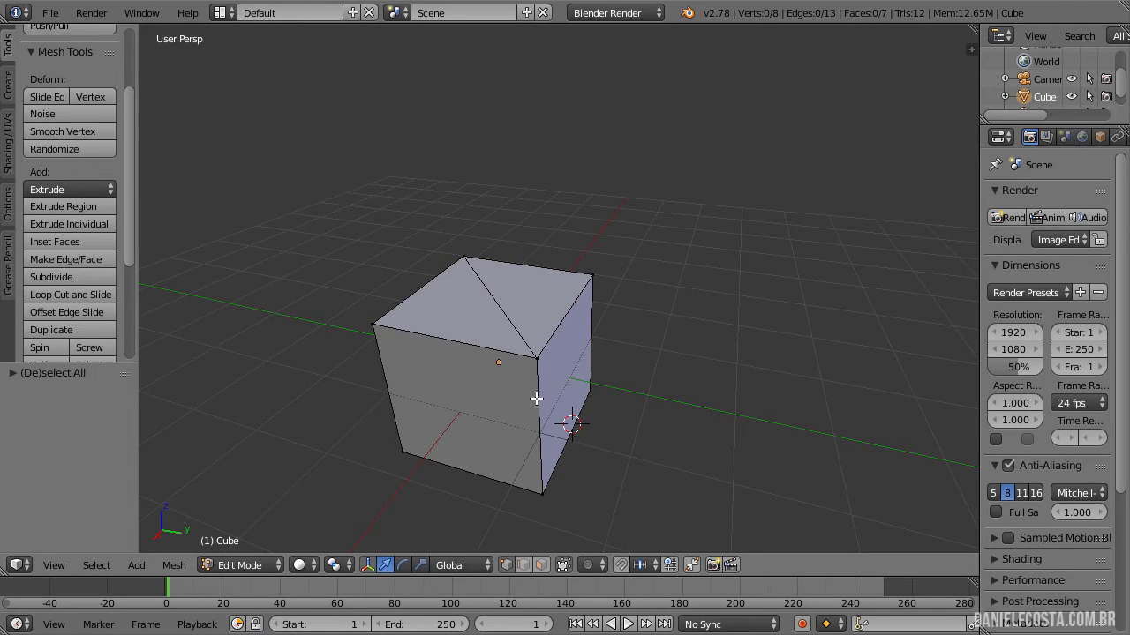
# Merge the two top triangles into a single face using all four top corners, and clear the selection
pyautogui.rightClick(545, 367)
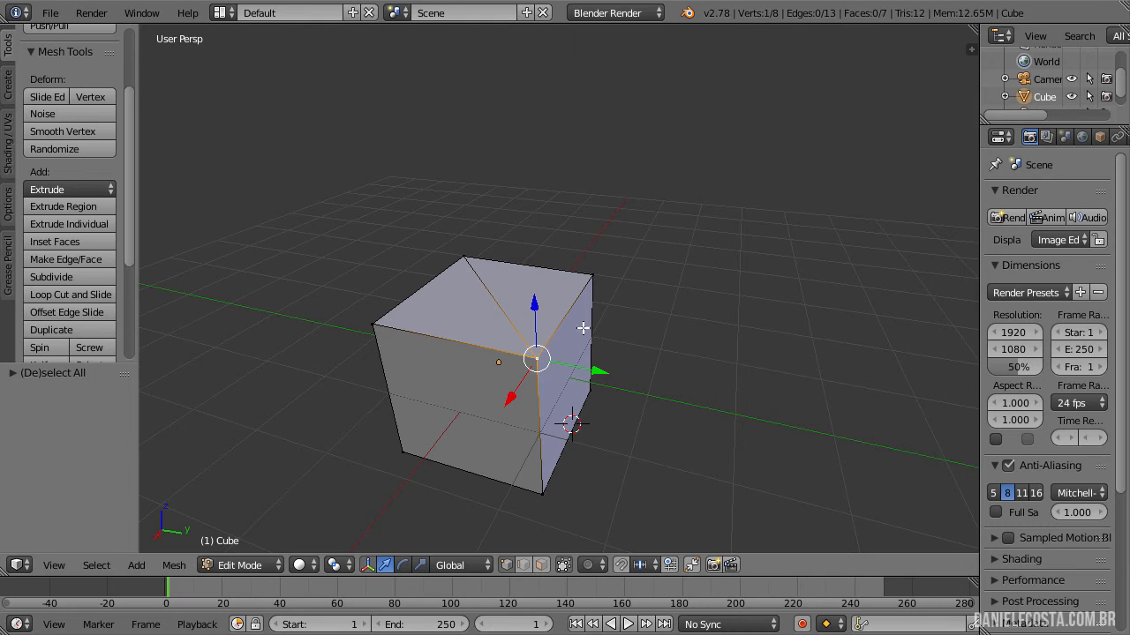
pyautogui.keyDown('shift'); pyautogui.rightClick(586, 295); pyautogui.keyUp('shift')
pyautogui.keyDown('shift'); pyautogui.rightClick(479, 256); pyautogui.keyUp('shift')
pyautogui.keyDown('shift'); pyautogui.rightClick(374, 325); pyautogui.keyUp('shift')
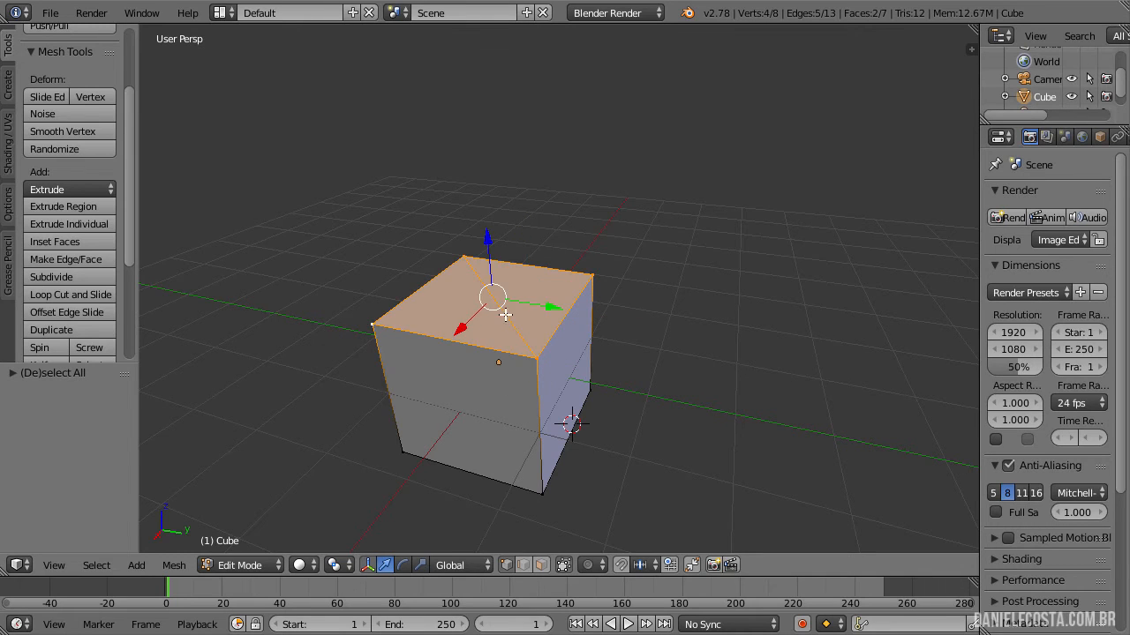
pyautogui.moveTo(483, 320); pyautogui.dragTo(519, 376, button='middle')
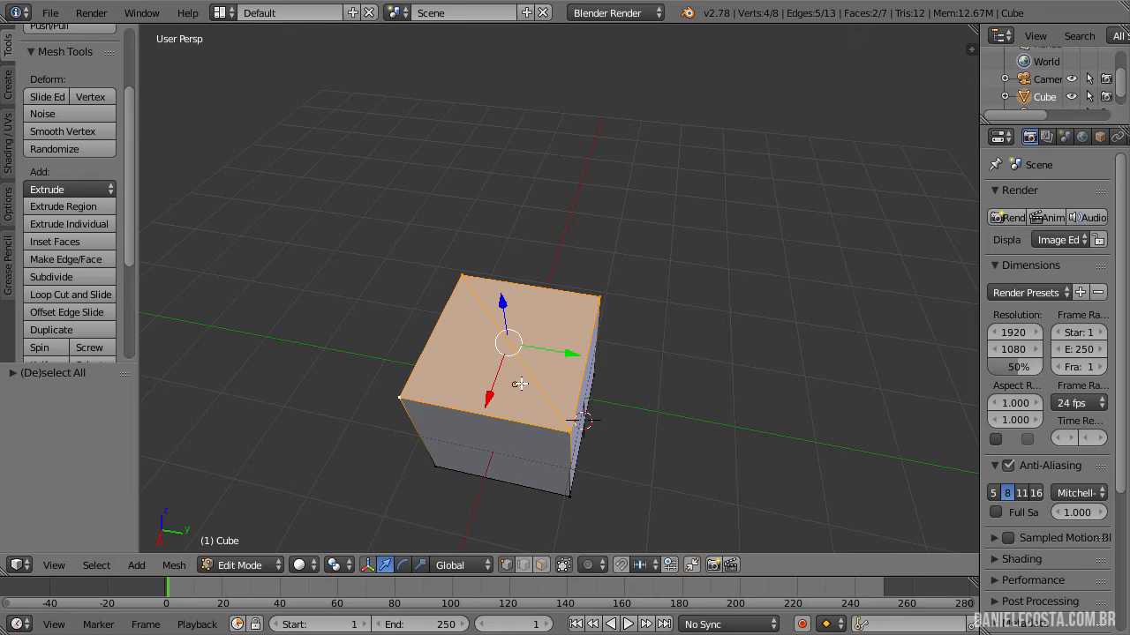
pyautogui.press('f')
pyautogui.moveTo(599, 470); pyautogui.dragTo(597, 385, button='middle')
pyautogui.press('a')
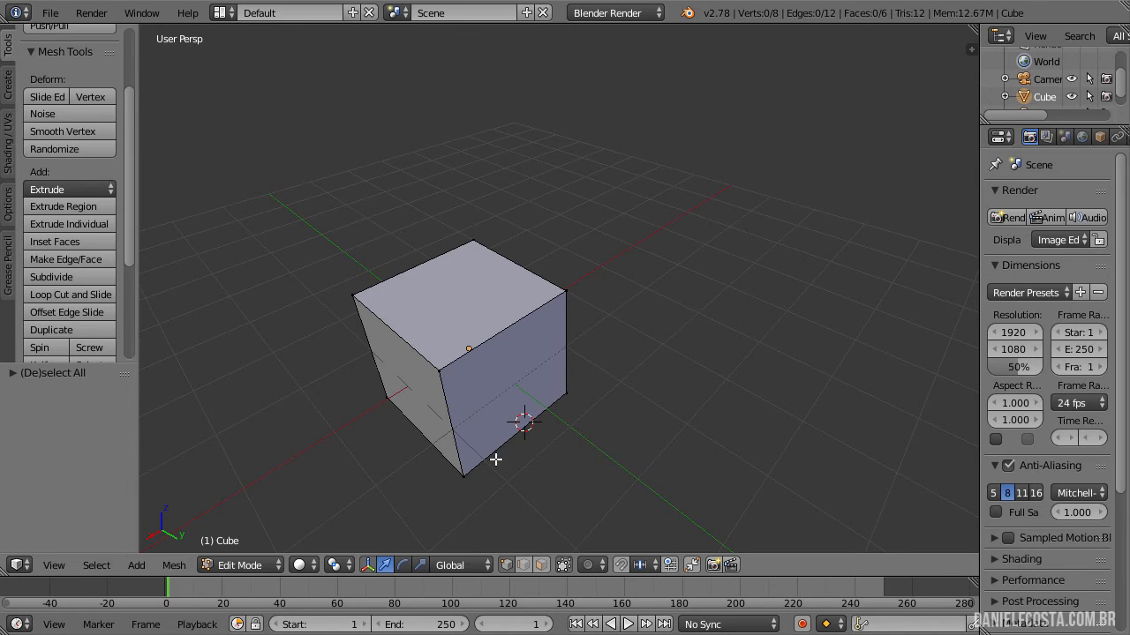
# Delete the cube's +Y side face in face select mode and return to vertex select mode
pyautogui.click(541, 565)
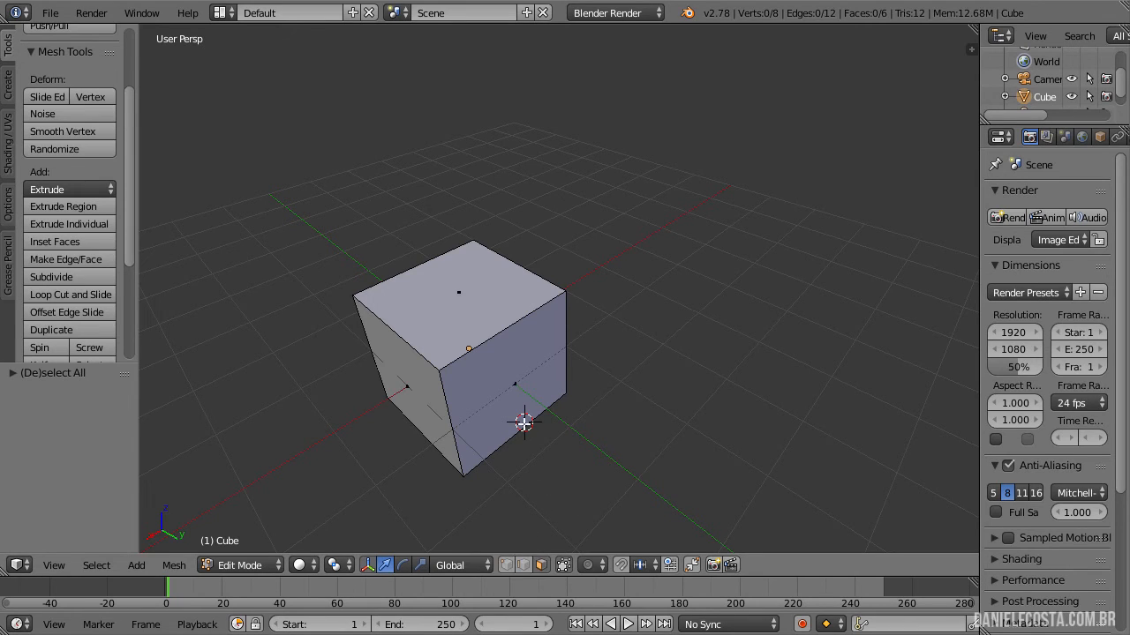
pyautogui.rightClick(524, 417)
pyautogui.press('x')
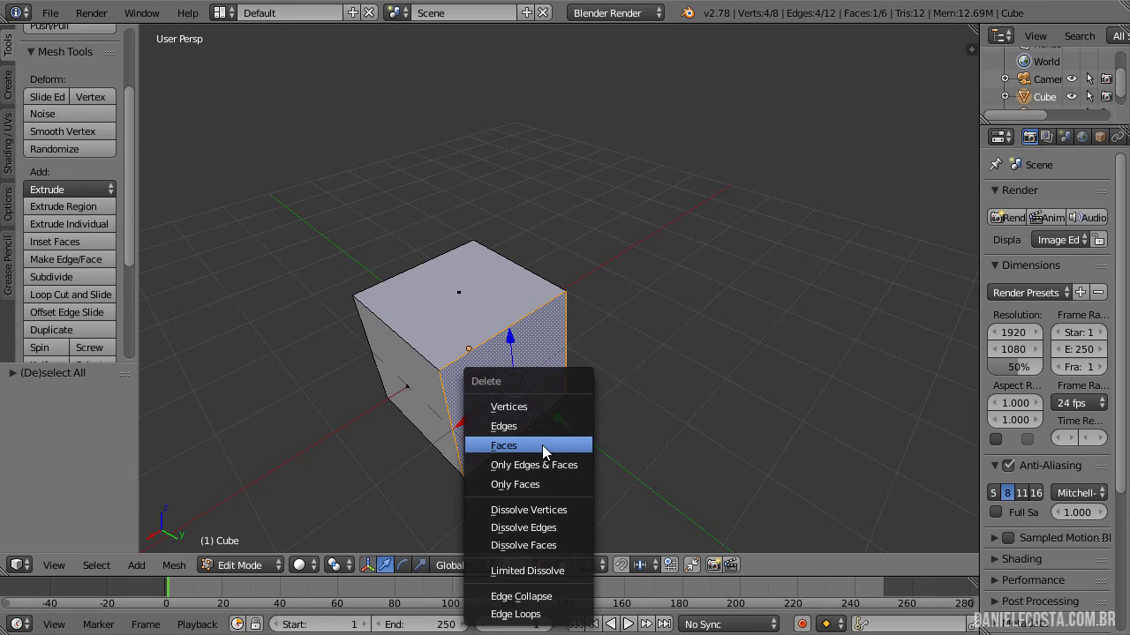
pyautogui.click(542, 445)
pyautogui.scroll(-3, 551, 443)
pyautogui.hotkey('ctrl', 'Tab')
pyautogui.click(548, 437)
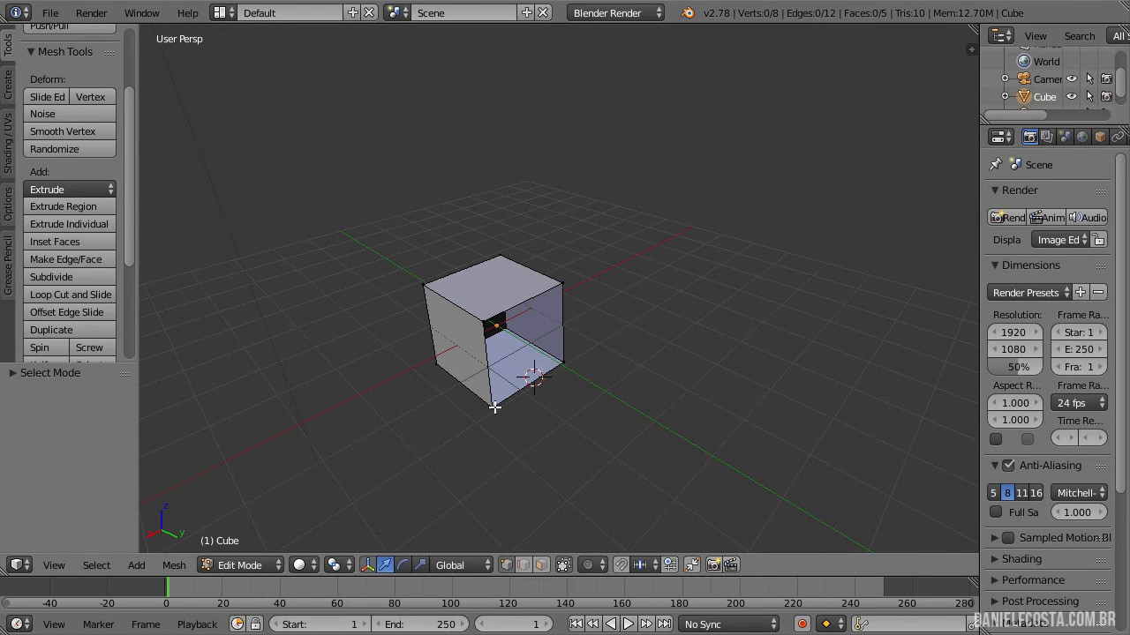
# Leave and re-enter Edit Mode with the opening's two lower corners selected, and open the mesh select mode choices
pyautogui.rightClick(493, 405)
pyautogui.keyDown('shift'); pyautogui.rightClick(564, 363); pyautogui.keyUp('shift')
pyautogui.scroll(4, 600, 494)
pyautogui.press('Tab')
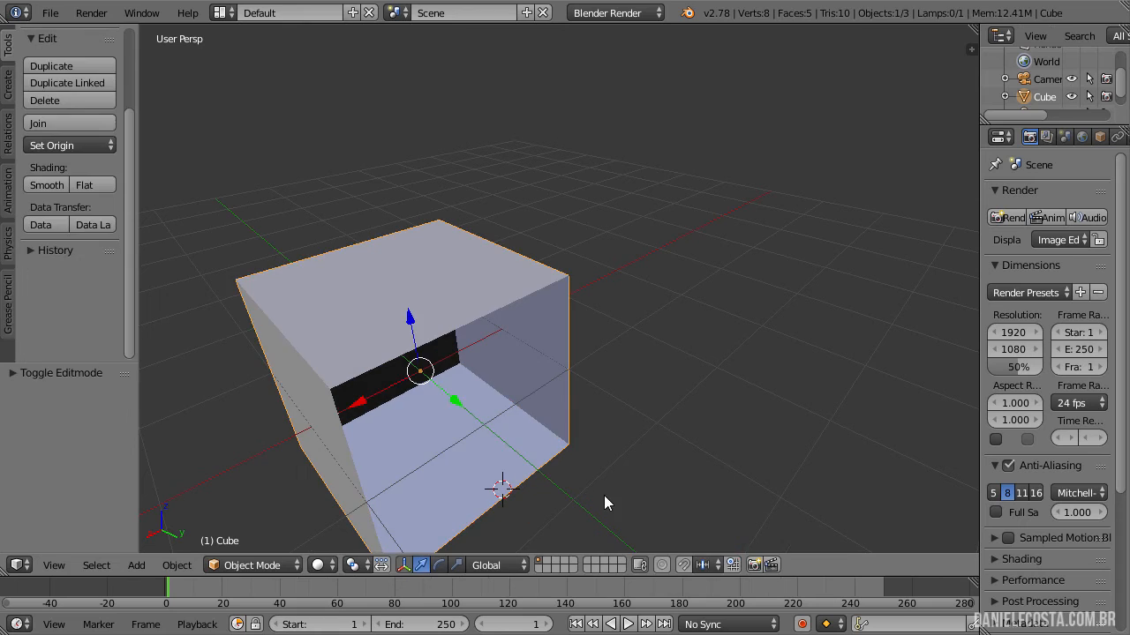
pyautogui.press('Tab')
pyautogui.hotkey('ctrl', 'Tab')
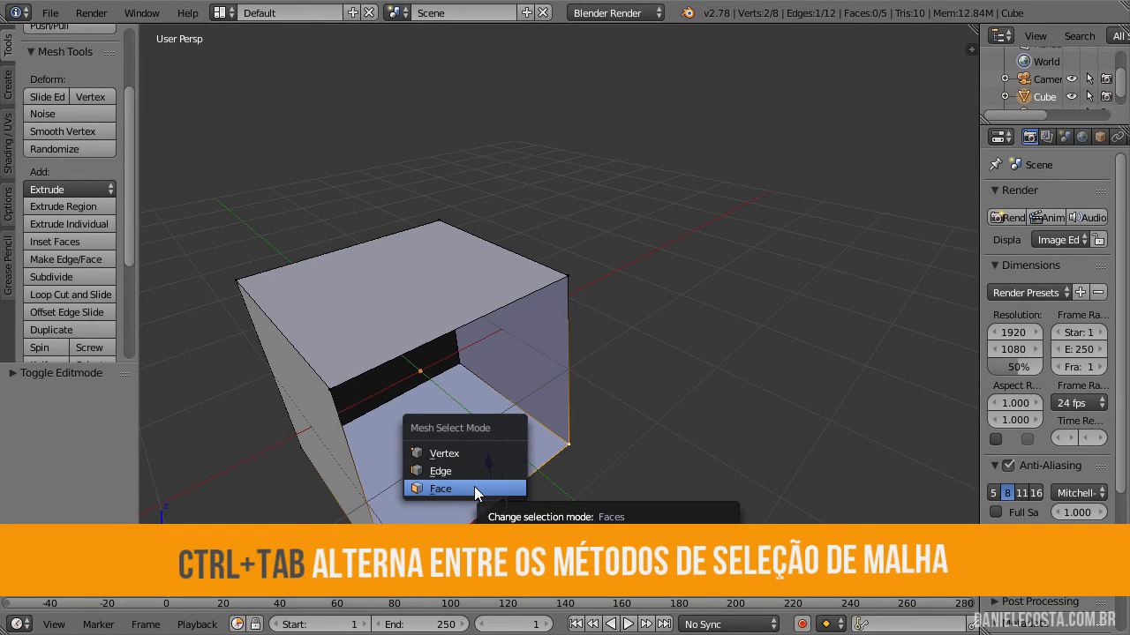
pyautogui.click(474, 488)
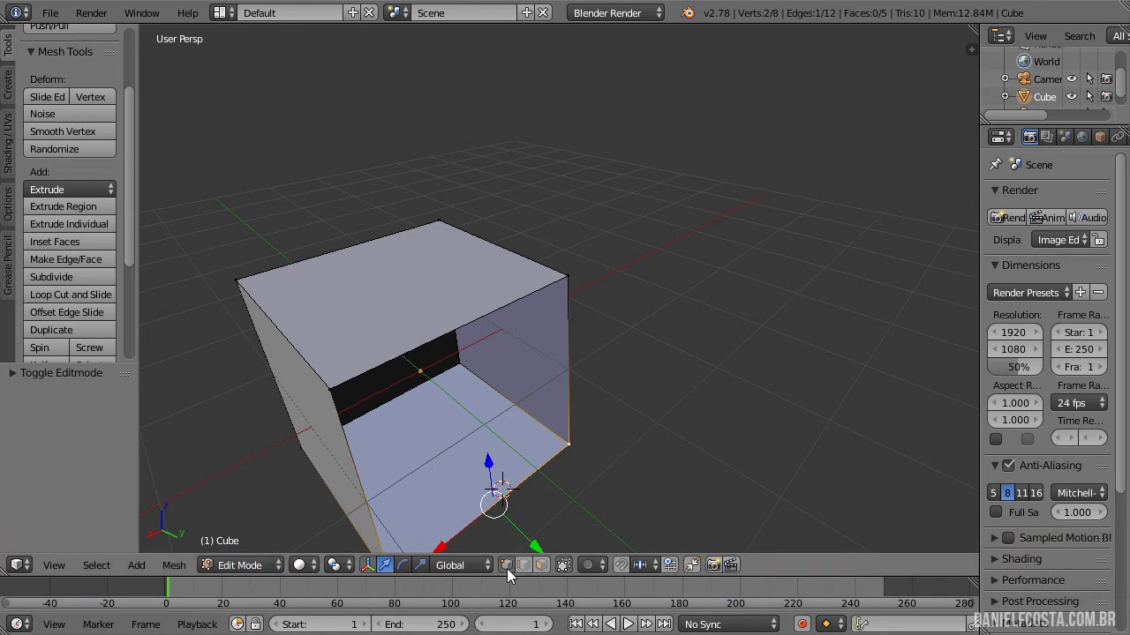
pyautogui.scroll(-3, 600, 459)
pyautogui.moveTo(600, 458); pyautogui.dragTo(621, 458, button='middle')
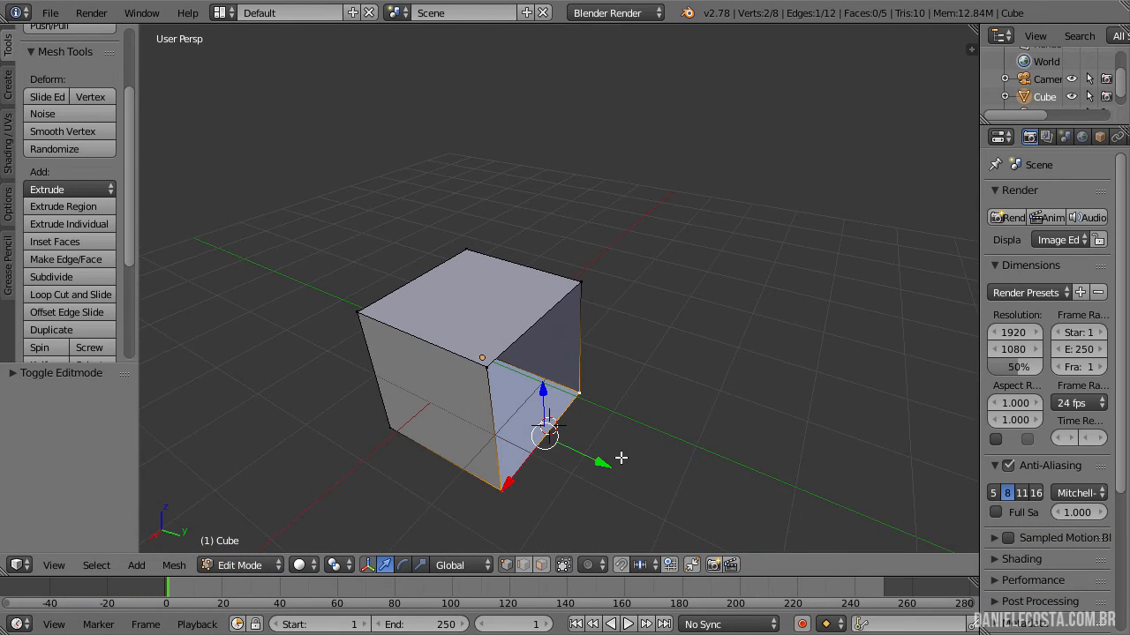
# Extrude the lower edge of the side opening outward from the cube and clear the selection
pyautogui.press('a')
pyautogui.rightClick(520, 493)
pyautogui.keyDown('shift'); pyautogui.rightClick(594, 398); pyautogui.keyUp('shift')
pyautogui.press('e')
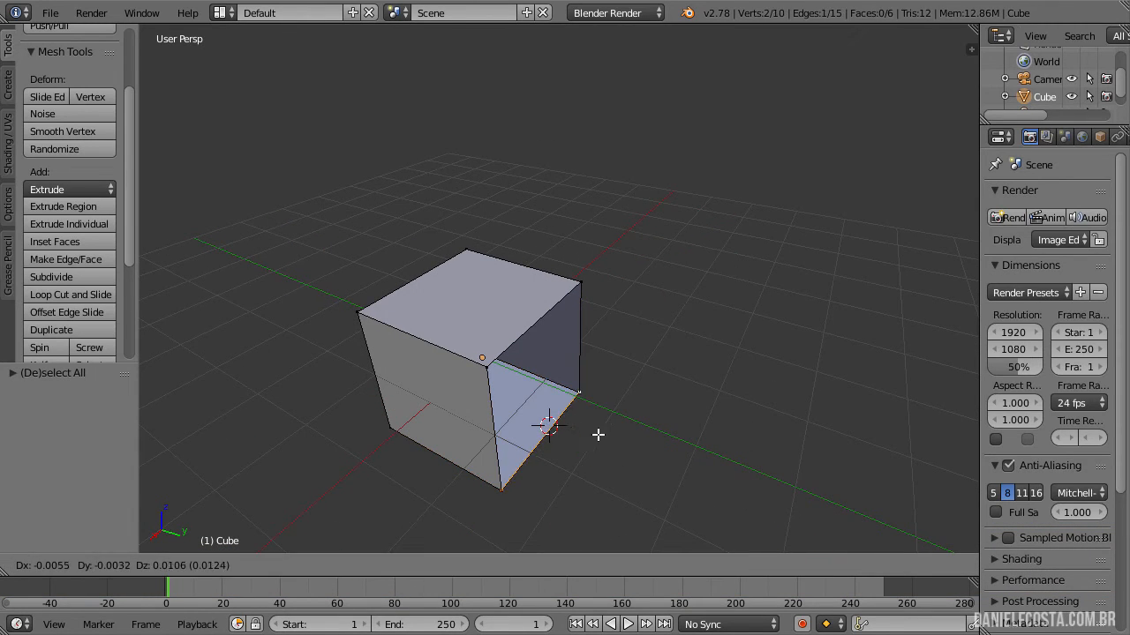
pyautogui.click(726, 477)
pyautogui.moveTo(659, 477); pyautogui.dragTo(560, 478, button='middle')
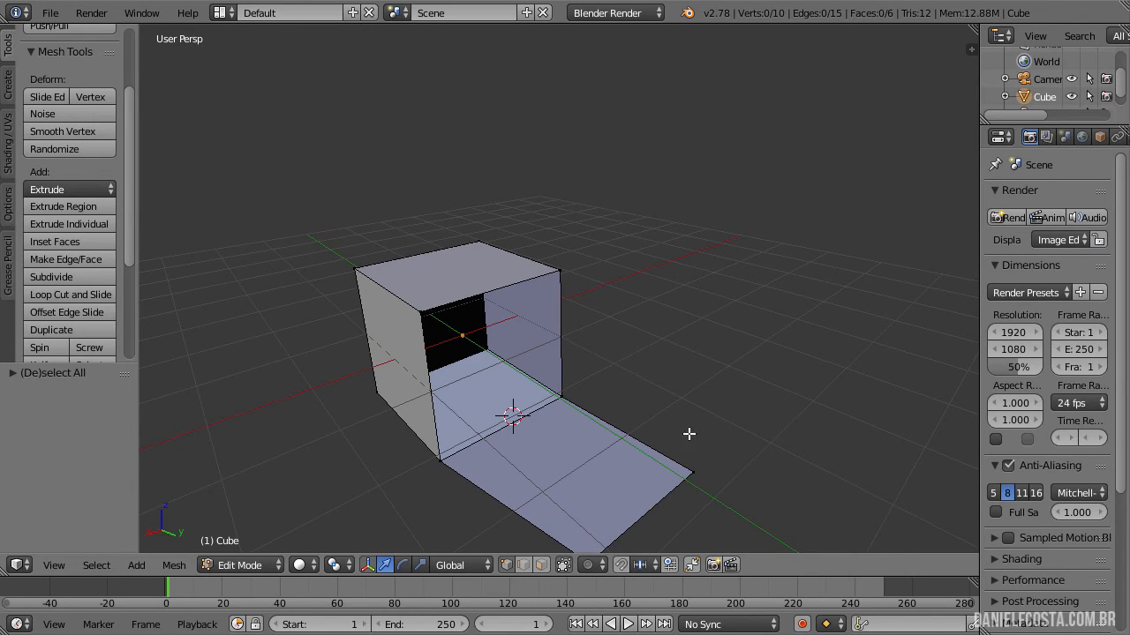
# Move the extruded floor face's outer edge up and closer to the cube
pyautogui.moveTo(690, 434); pyautogui.dragTo(708, 400, button='middle')
pyautogui.rightClick(669, 454)
pyautogui.keyDown('shift'); pyautogui.rightClick(771, 384); pyautogui.keyUp('shift')
pyautogui.press('g')
pyautogui.click(689, 251)
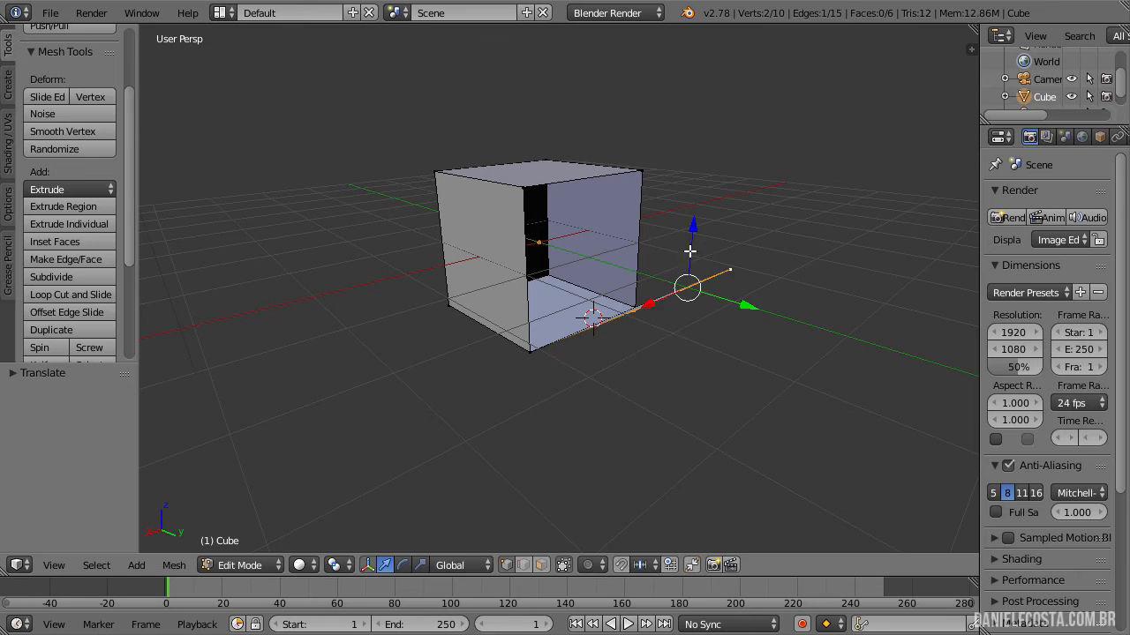
# Extrude the floor face's outer edge upward into a slanted wall and clear the selection
pyautogui.moveTo(689, 252)
pyautogui.mouseDown(button='middle')
pyautogui.moveTo(711, 260)
pyautogui.moveTo(690, 249)
pyautogui.mouseUp(button='middle')
pyautogui.press('e')
pyautogui.click(786, 152)
pyautogui.press('a')
pyautogui.rightClick(680, 298)
pyautogui.keyDown('shift'); pyautogui.rightClick(705, 166); pyautogui.keyUp('shift')
pyautogui.moveTo(705, 169); pyautogui.dragTo(573, 256, button='middle')
pyautogui.keyDown('shift'); pyautogui.rightClick(509, 261); pyautogui.keyUp('shift')
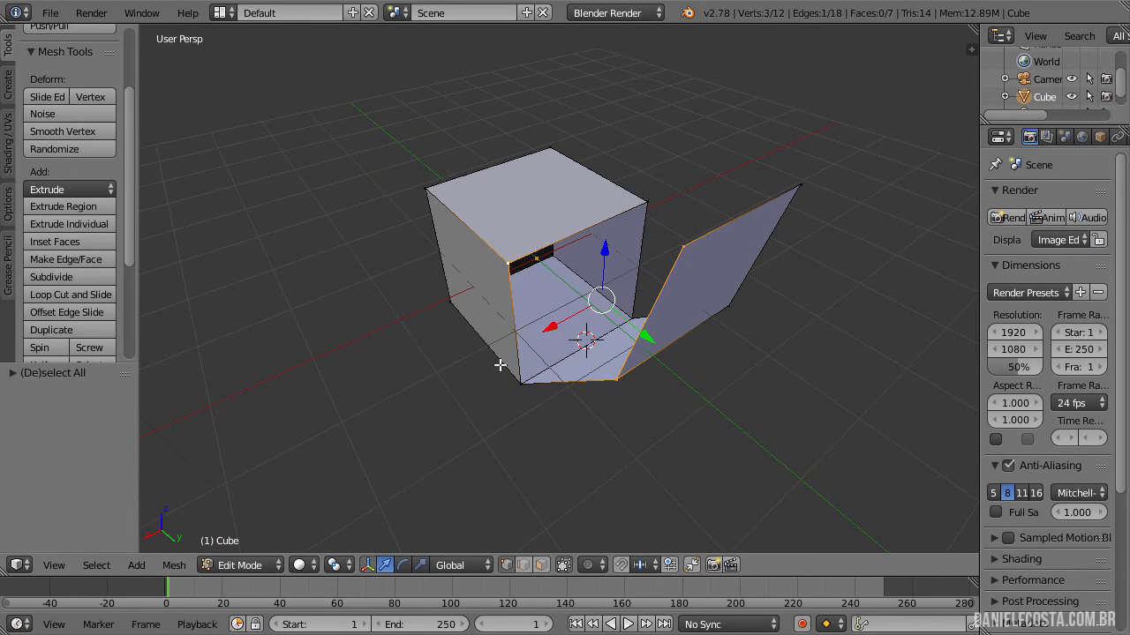
pyautogui.moveTo(588, 404); pyautogui.dragTo(638, 306, button='middle')
# Extrude the slanted wall's top edge upward and back toward the cube
pyautogui.rightClick(788, 151)
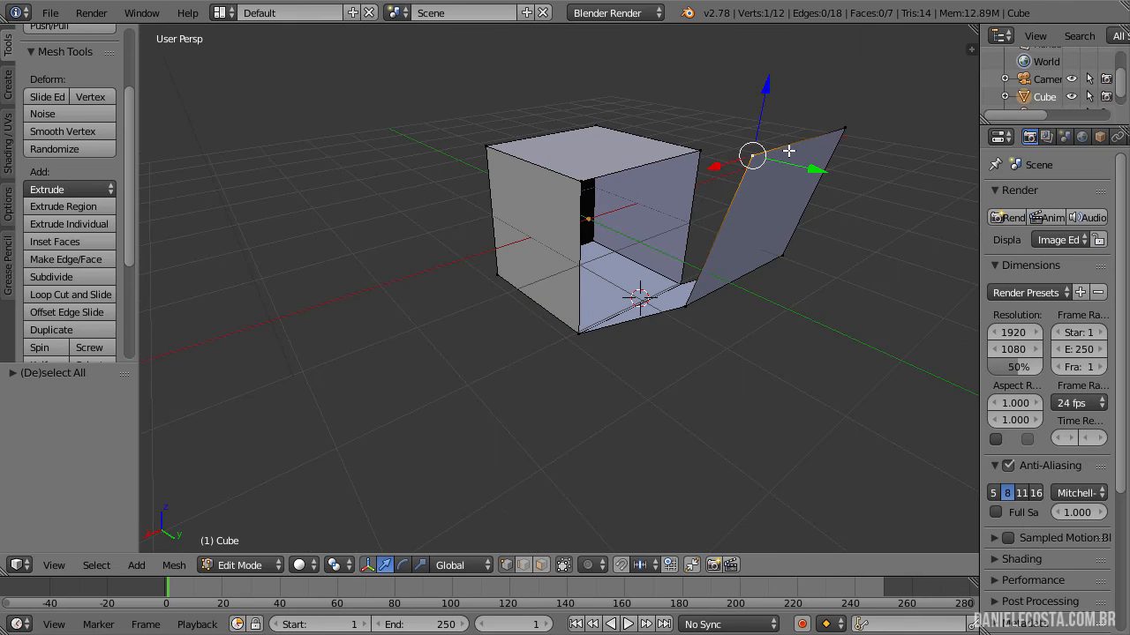
pyautogui.press('e')
pyautogui.click(706, 82)
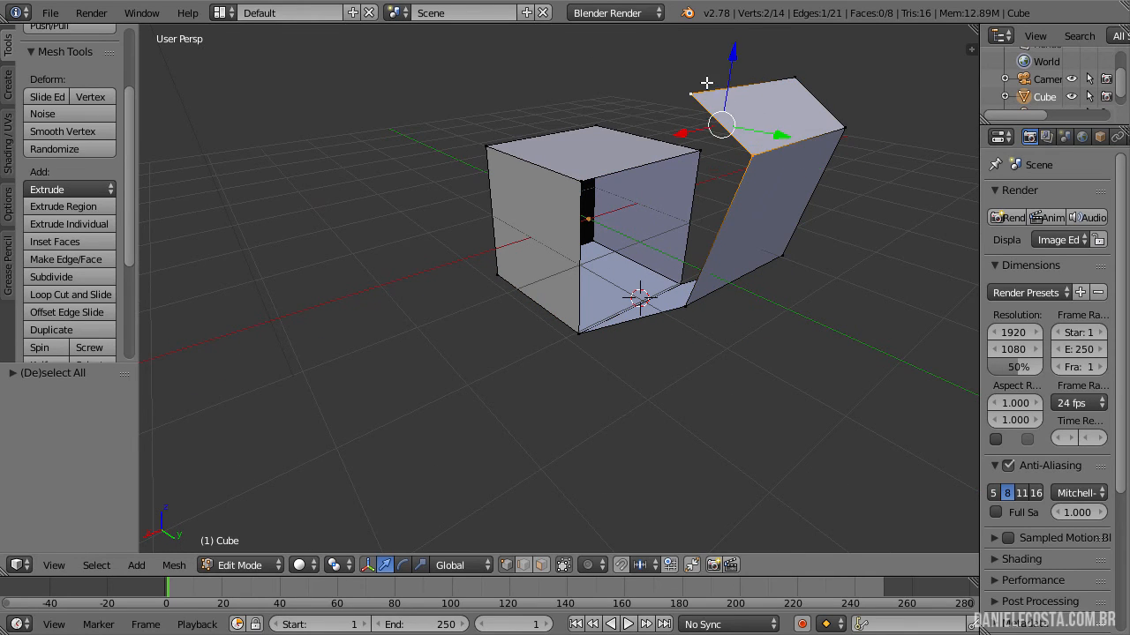
# Fill the side gap between the cube's near vertical edge and the extruded strip with a five-sided face, and clear the selection
pyautogui.keyDown('shift'); pyautogui.rightClick(680, 301); pyautogui.keyUp('shift')
pyautogui.keyDown('shift'); pyautogui.rightClick(562, 331); pyautogui.keyUp('shift')
pyautogui.keyDown('shift'); pyautogui.rightClick(577, 174); pyautogui.keyUp('shift')
pyautogui.moveTo(671, 215); pyautogui.dragTo(775, 328, button='middle')
pyautogui.press('f')
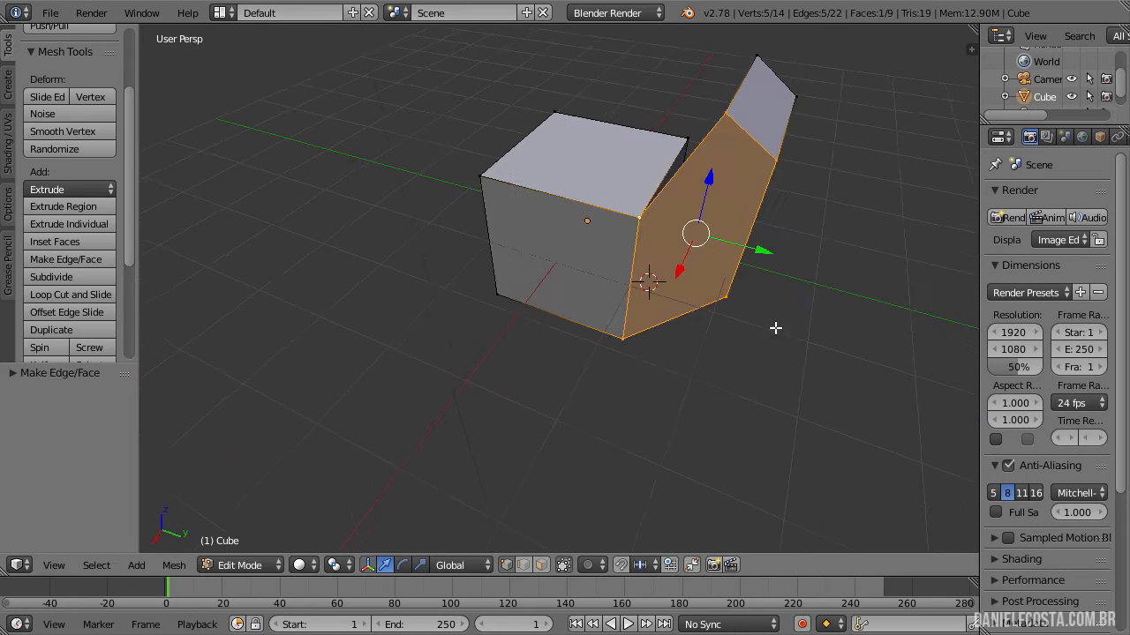
pyautogui.press('a')
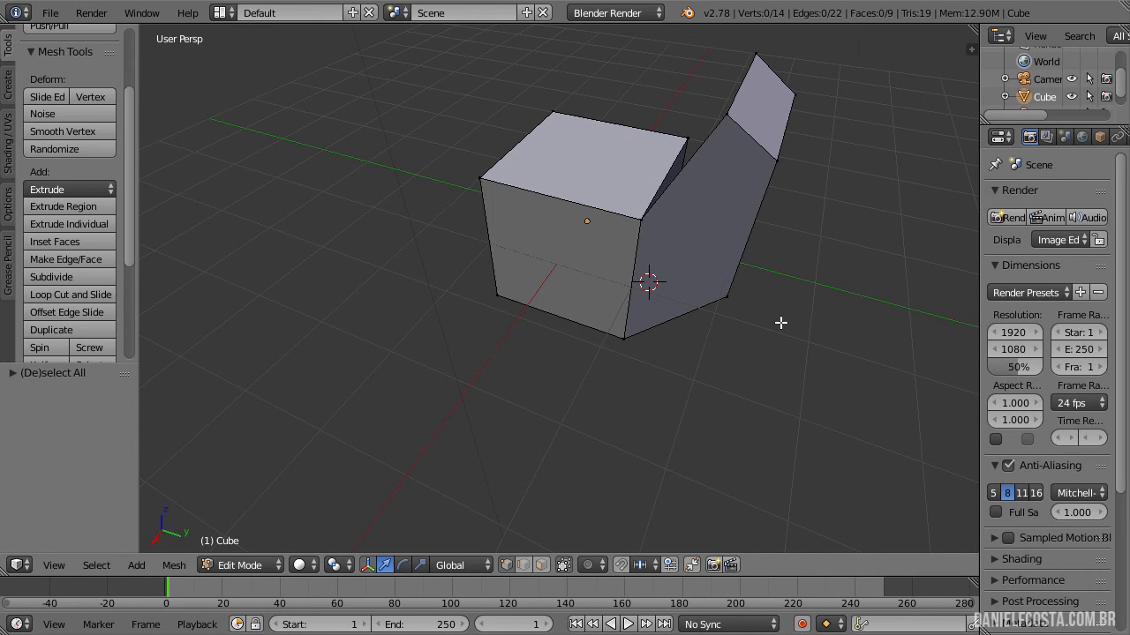